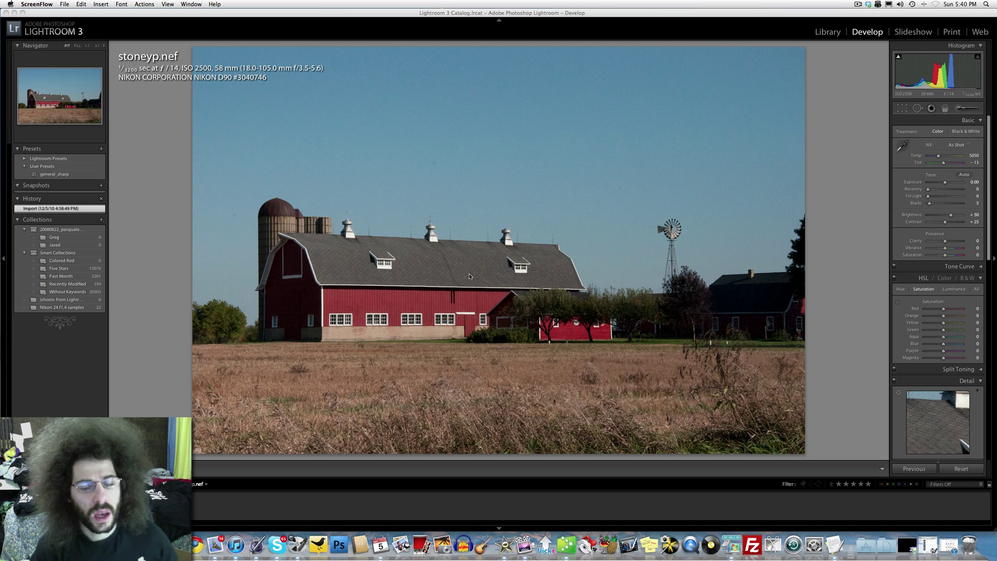
Inspect the sky, field and barn roof at full size, then return to the whole photo
{"action": "left_click", "coordinate": [471, 263]}
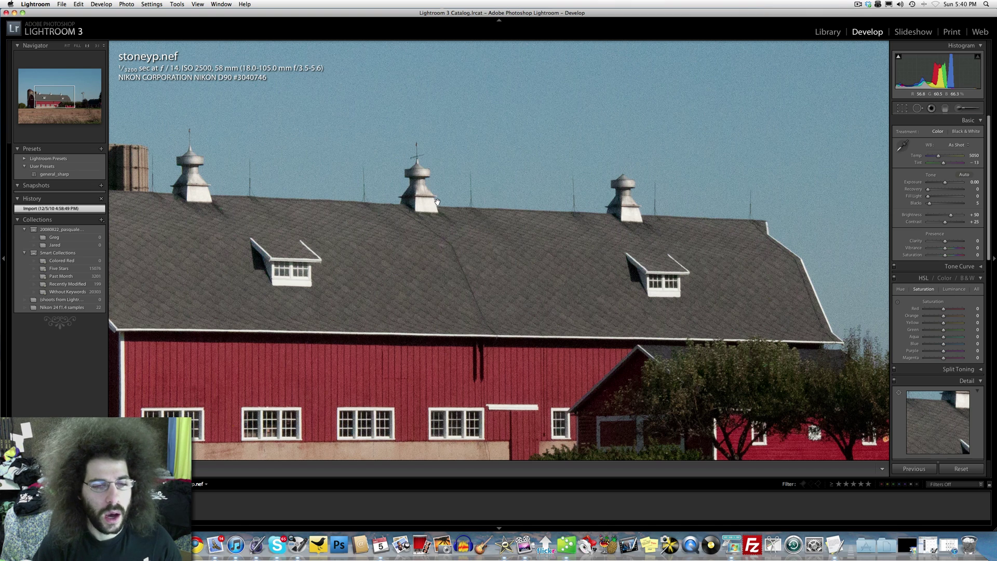
{"action": "left_click", "coordinate": [448, 218]}
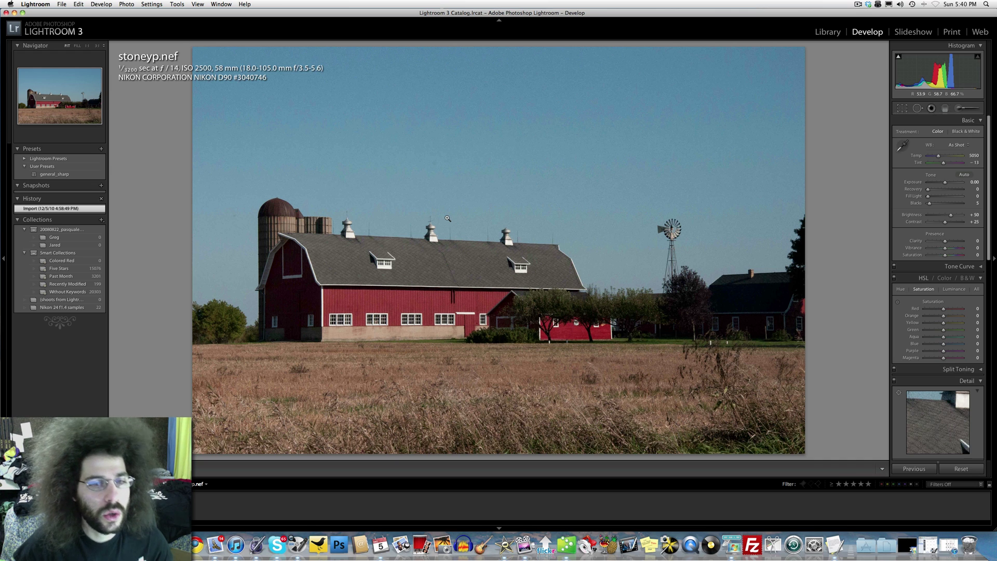
{"action": "left_click", "coordinate": [412, 118]}
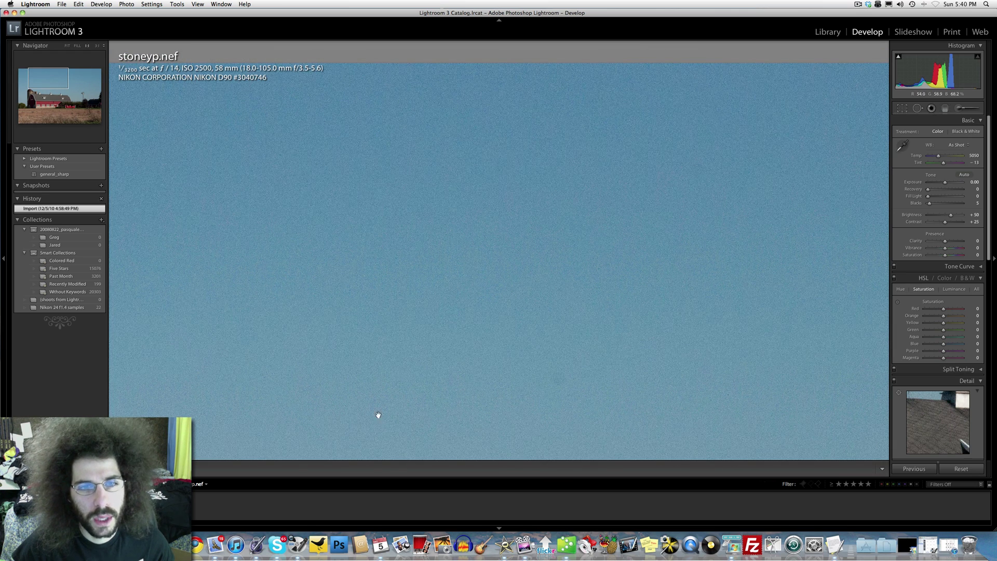
{"action": "left_click", "coordinate": [551, 361]}
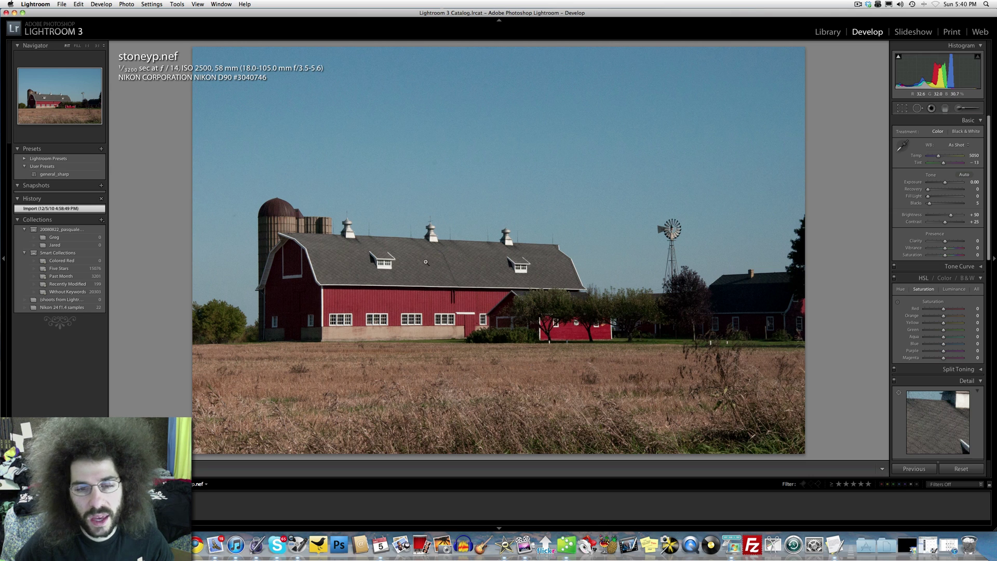
{"action": "left_click", "coordinate": [470, 395]}
{"action": "left_click_drag", "start_coordinate": [470, 396], "coordinate": [477, 200]}
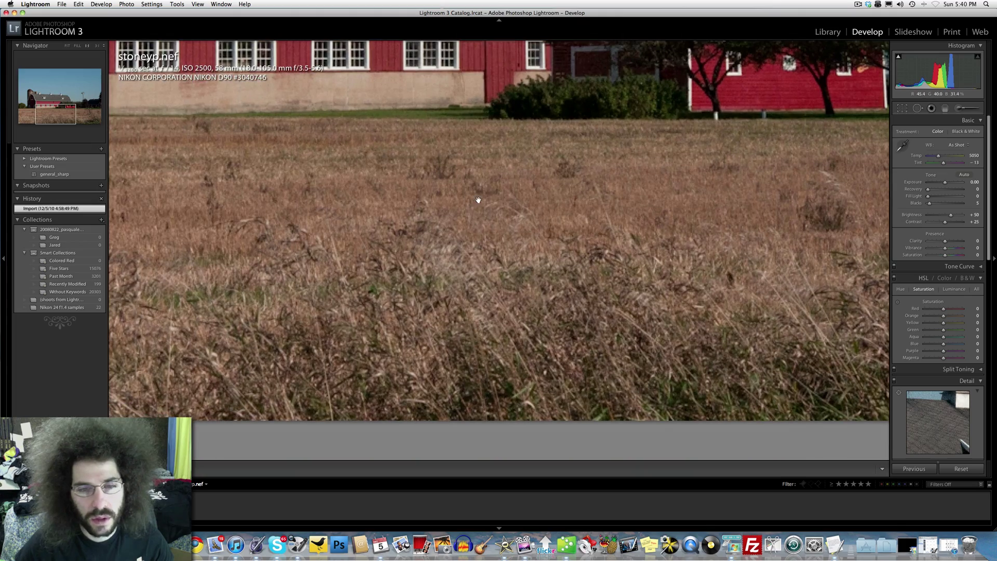
{"action": "left_click_drag", "start_coordinate": [599, 204], "coordinate": [474, 240]}
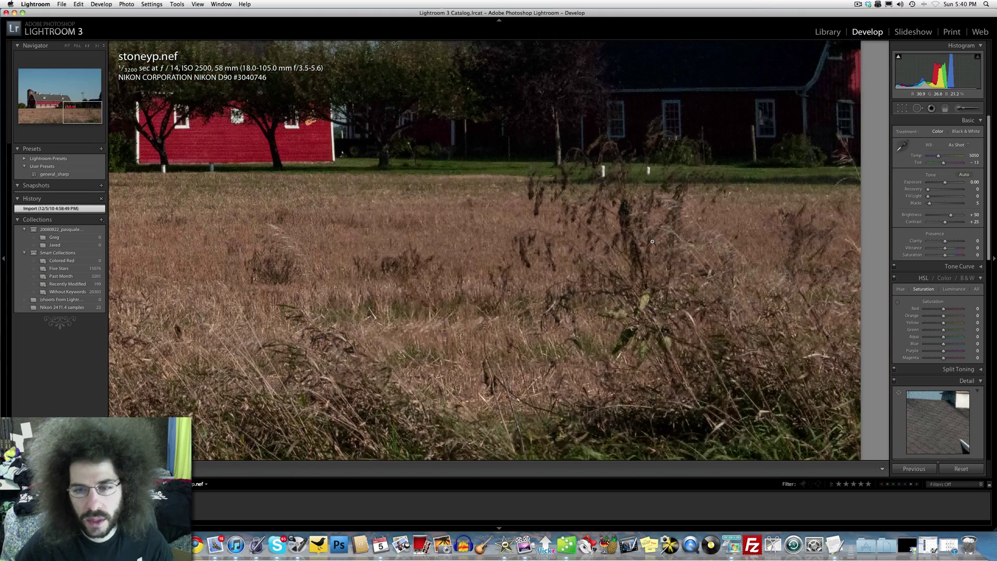
{"action": "left_click", "coordinate": [456, 201]}
{"action": "left_click", "coordinate": [407, 275]}
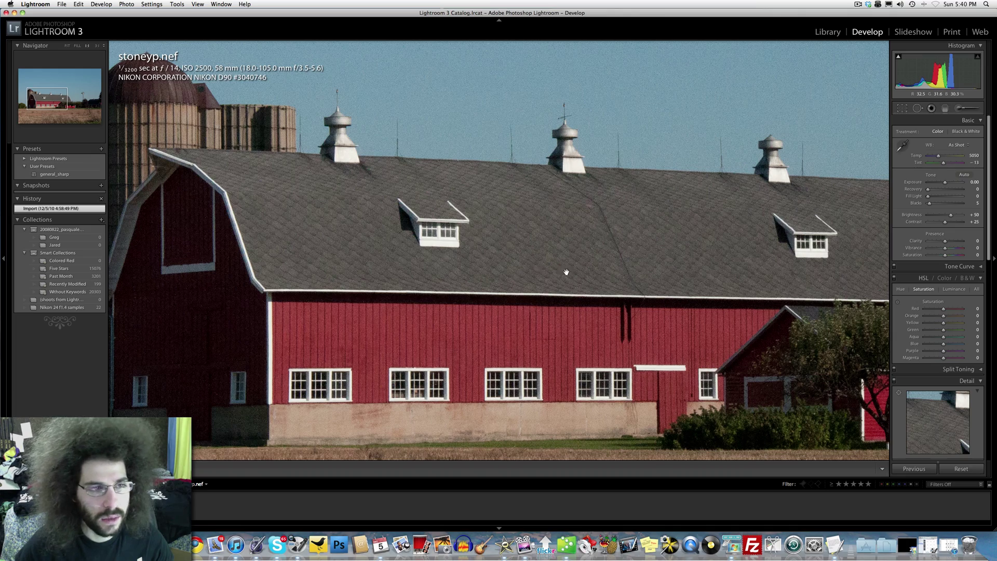
{"action": "left_click_drag", "start_coordinate": [563, 272], "coordinate": [267, 271]}
{"action": "scroll", "coordinate": [363, 234], "scroll_direction": "right", "scroll_amount": 10}
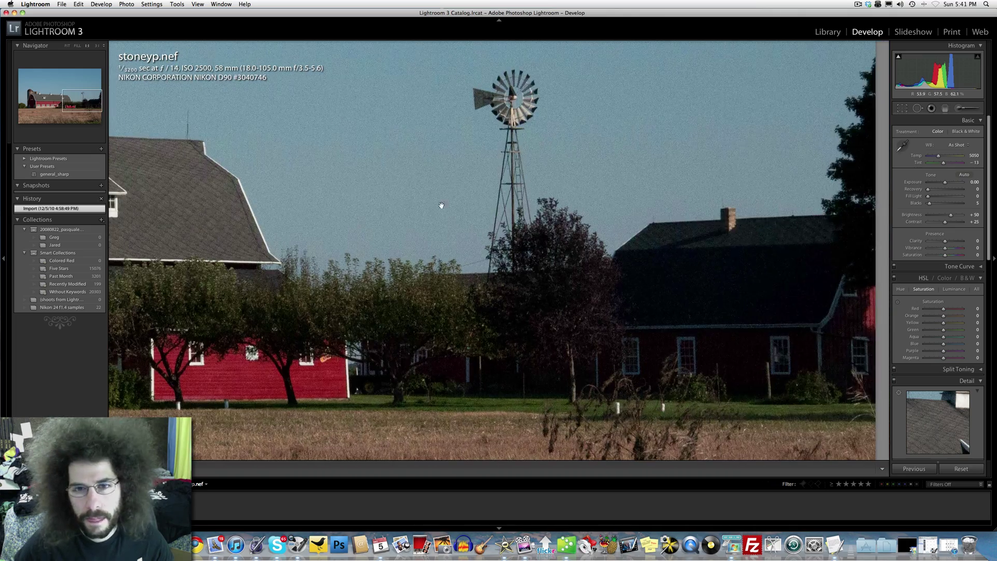
{"action": "left_click", "coordinate": [286, 251]}
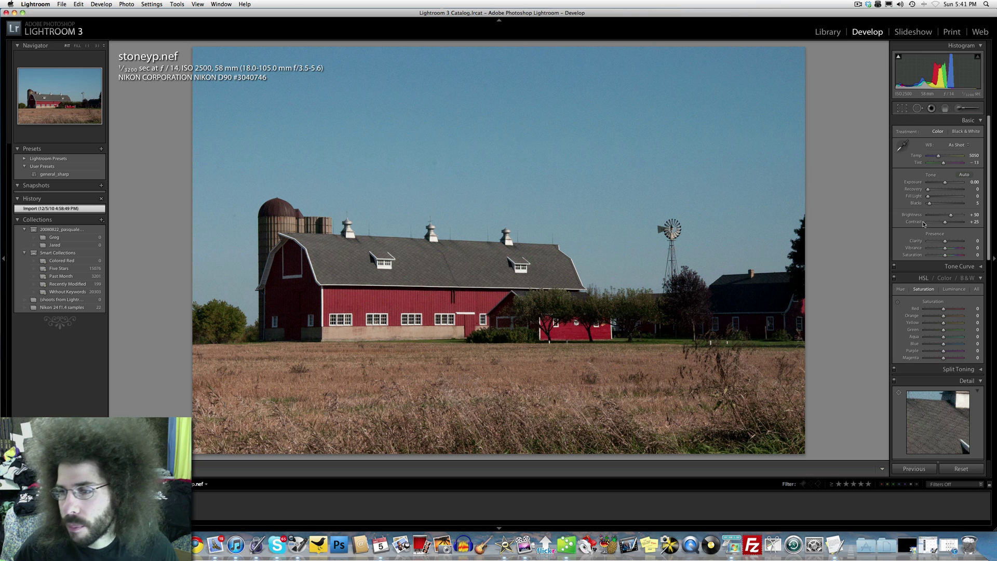
Raise Contrast to +100 and compare it against the original with the Before/After toggle
{"action": "left_click", "coordinate": [959, 222]}
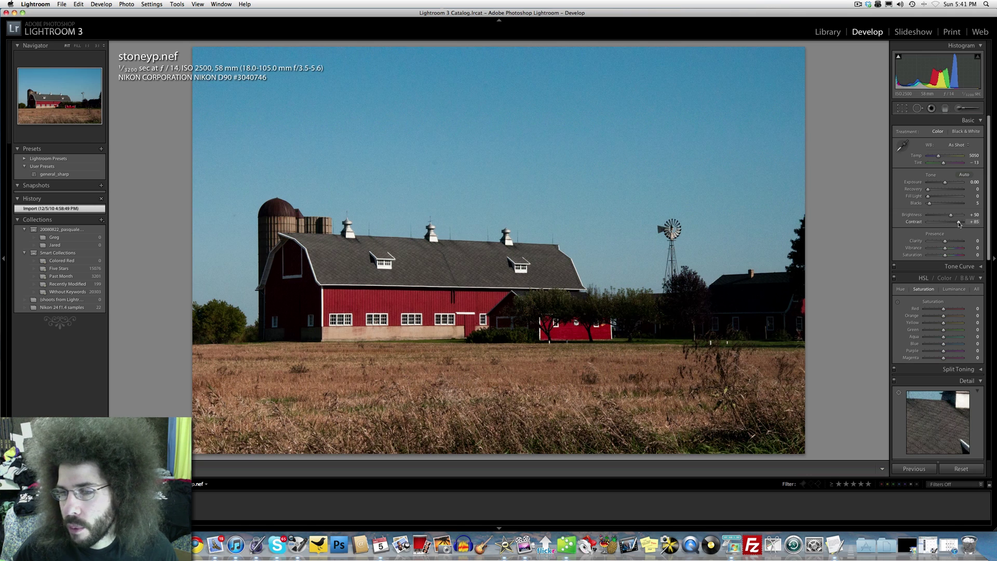
{"action": "left_click_drag", "start_coordinate": [960, 224], "coordinate": [967, 224]}
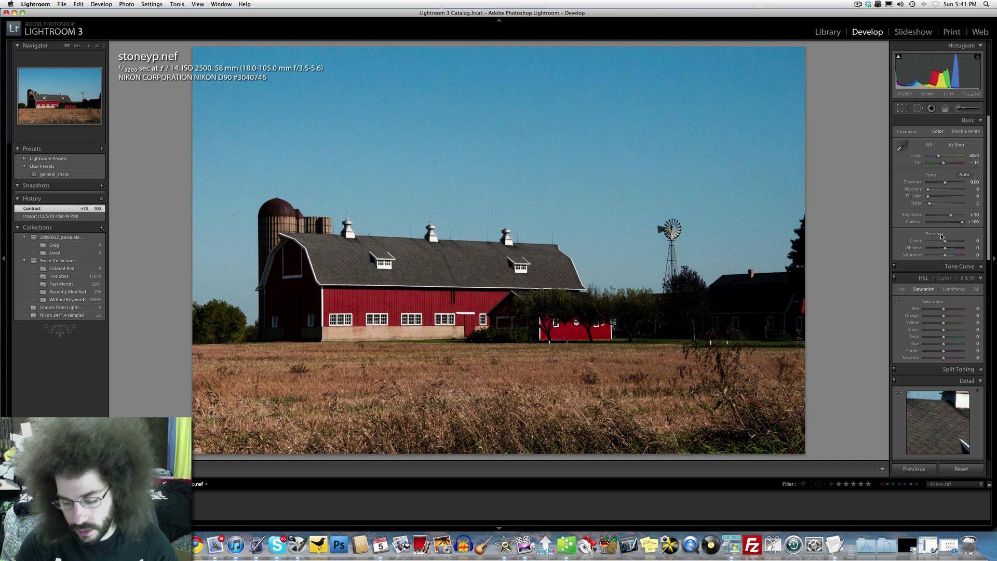
{"action": "key", "text": "backslash"}
{"action": "key", "text": "backslash"}
{"action": "key", "text": "backslash"}
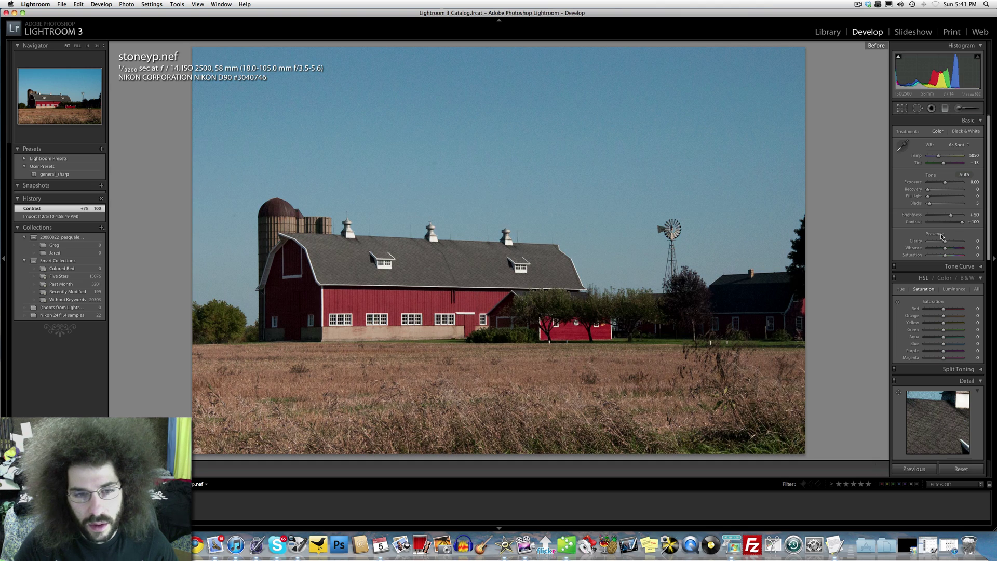
{"action": "key", "text": "backslash"}
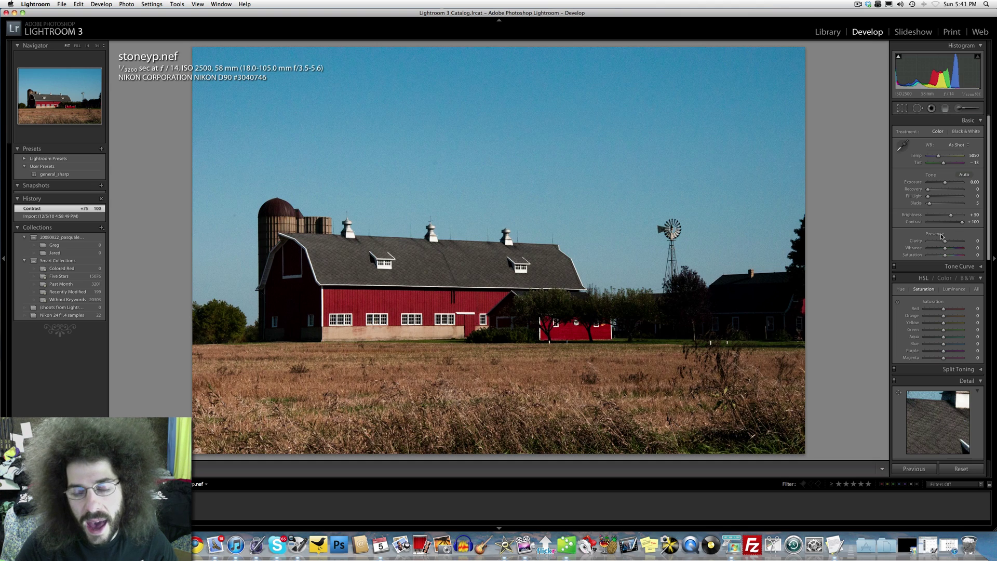
{"action": "key", "text": "backslash"}
{"action": "key", "text": "backslash"}
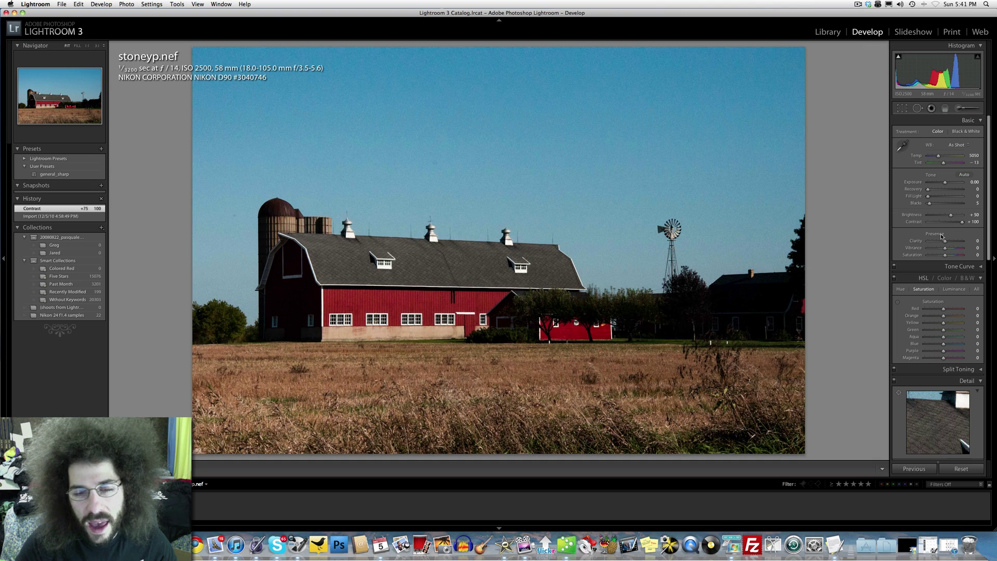
{"action": "key", "text": "backslash"}
{"action": "key", "text": "backslash"}
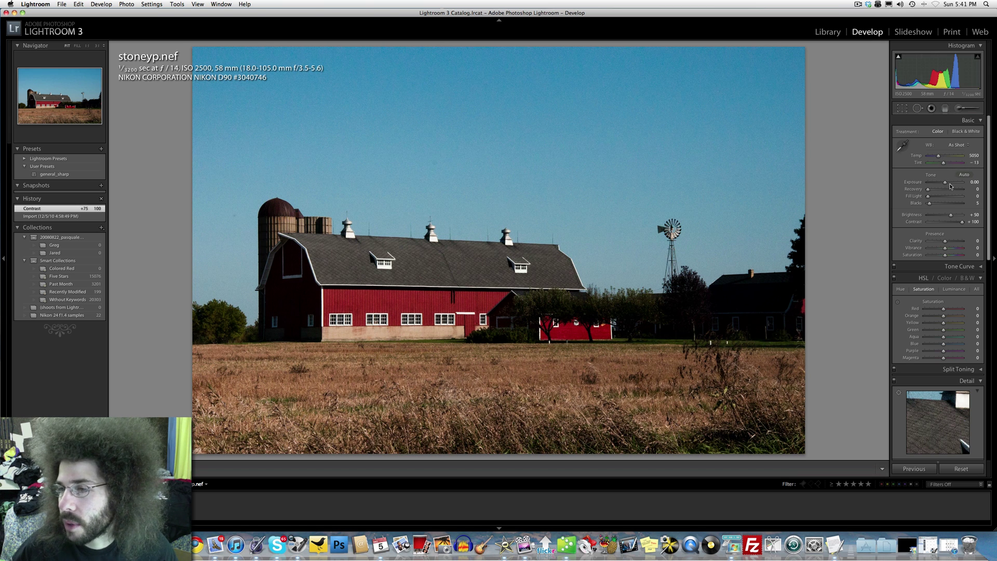
Set Contrast to +97, Exposure to +0.35 and Blacks to 16
{"action": "left_click_drag", "start_coordinate": [962, 221], "coordinate": [961, 222]}
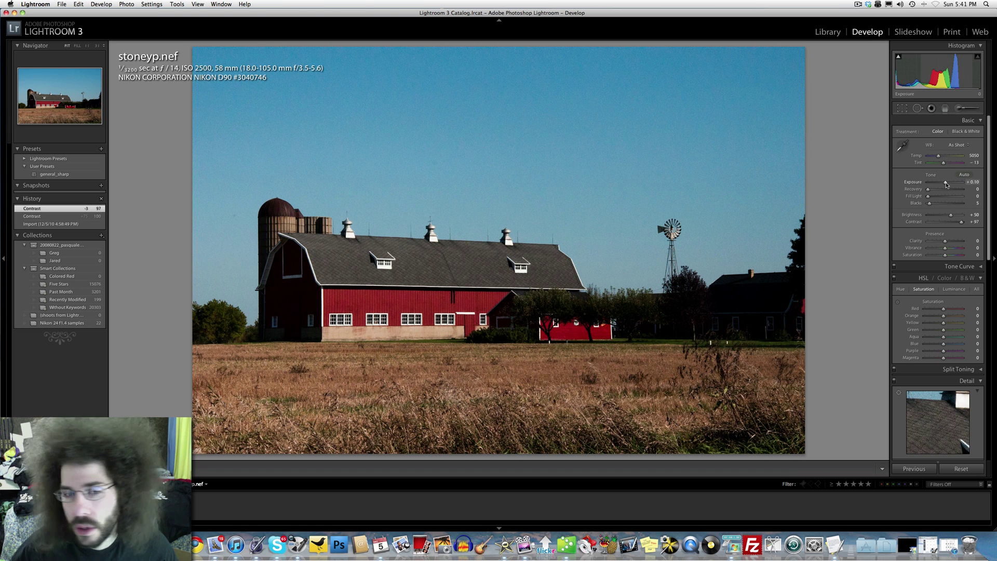
{"action": "left_click_drag", "start_coordinate": [946, 183], "coordinate": [942, 159]}
{"action": "left_click_drag", "start_coordinate": [930, 204], "coordinate": [933, 205]}
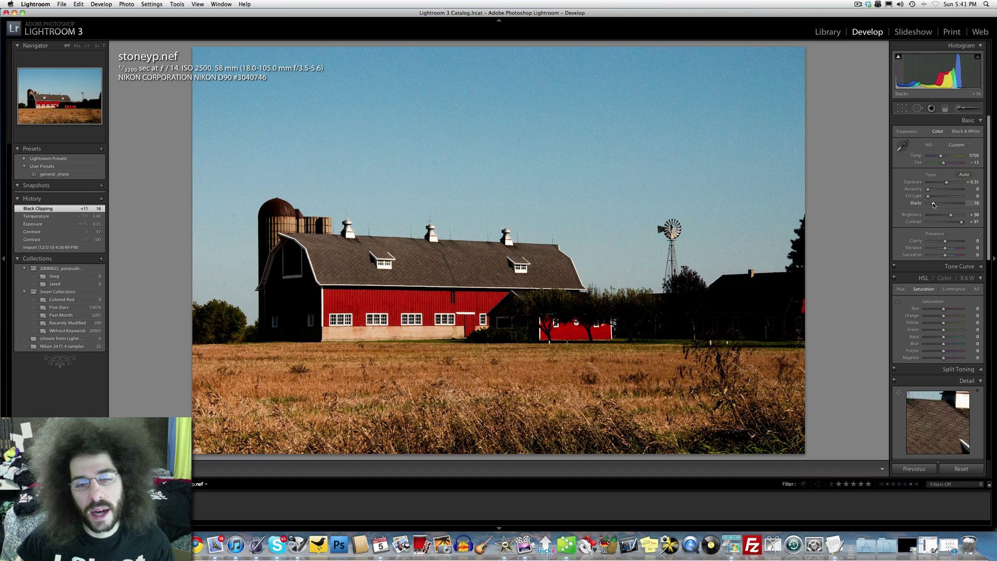
Compare the edit with the original and zoom in to check the small red building
{"action": "key", "text": "backslash"}
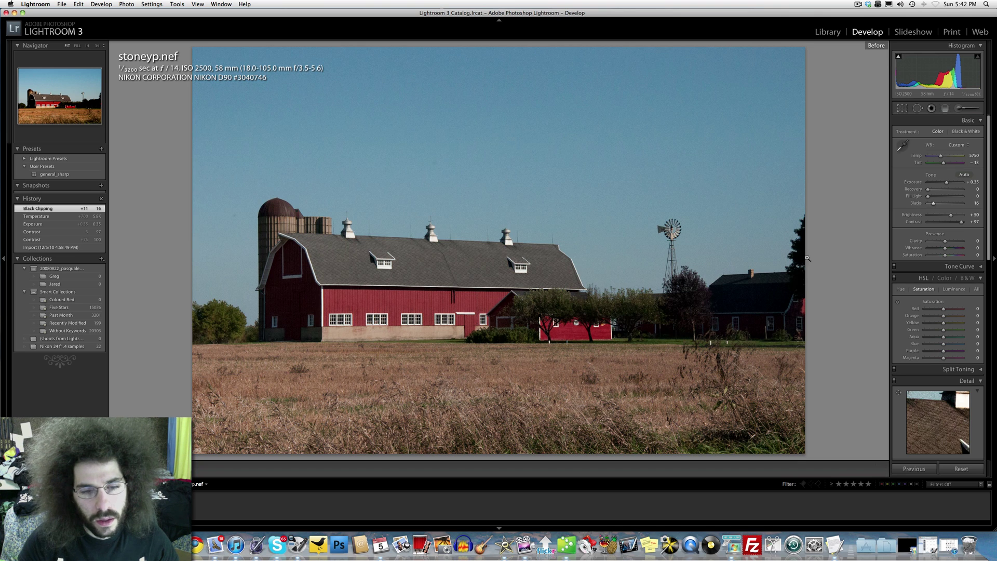
{"action": "key", "text": "backslash"}
{"action": "key", "text": "backslash"}
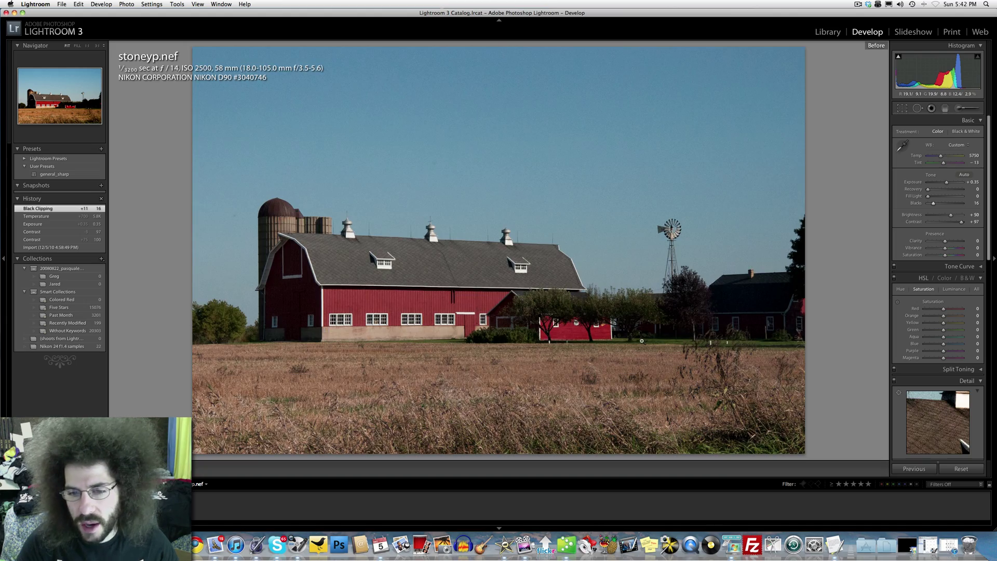
{"action": "key", "text": "backslash"}
{"action": "left_click", "coordinate": [581, 341]}
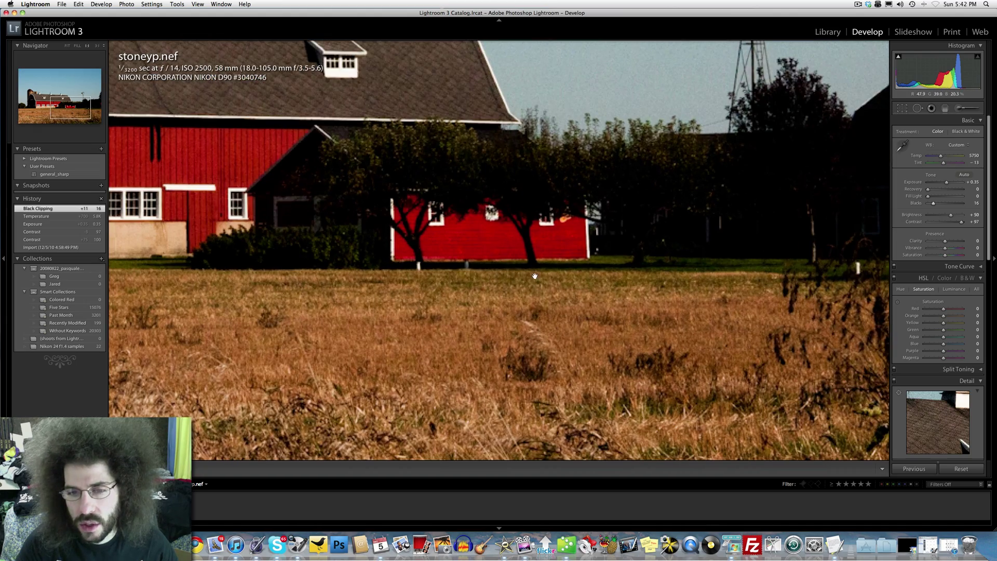
{"action": "left_click", "coordinate": [193, 261]}
{"action": "key", "text": "backslash"}
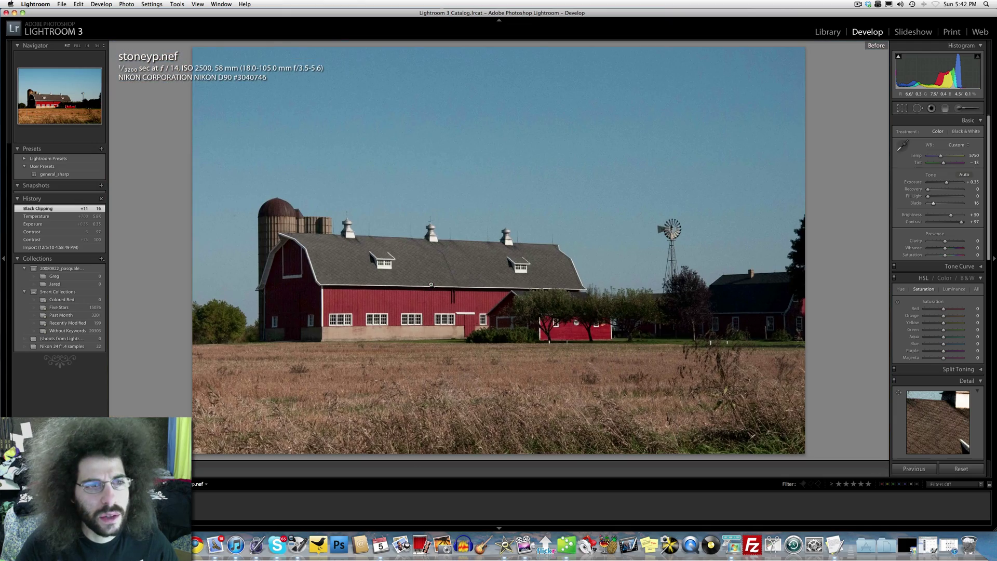
{"action": "scroll", "coordinate": [935, 312], "scroll_direction": "down", "scroll_amount": 10}
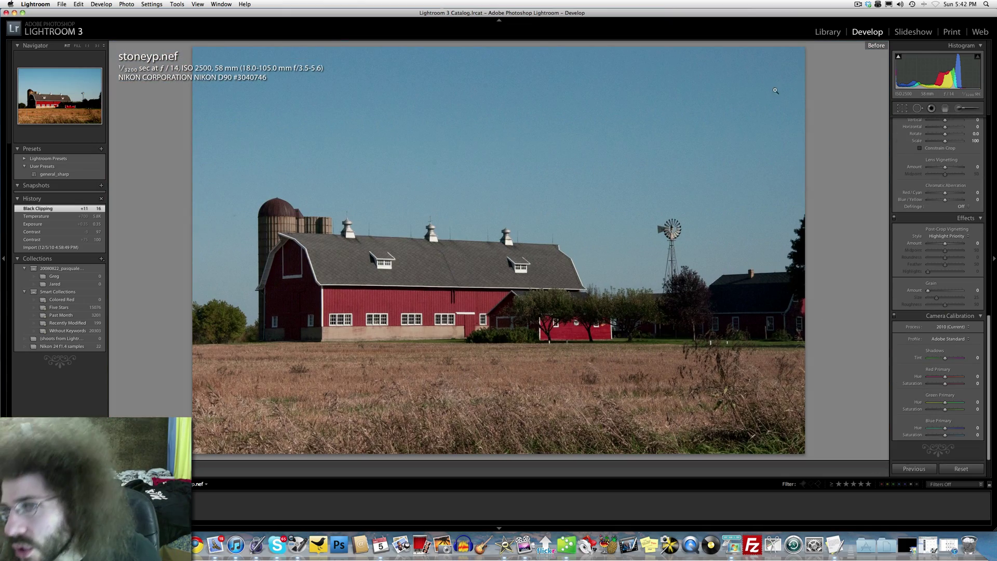
Browse the catalog in Library, then return to Develop with stoneyp.nef
{"action": "left_click", "coordinate": [828, 32]}
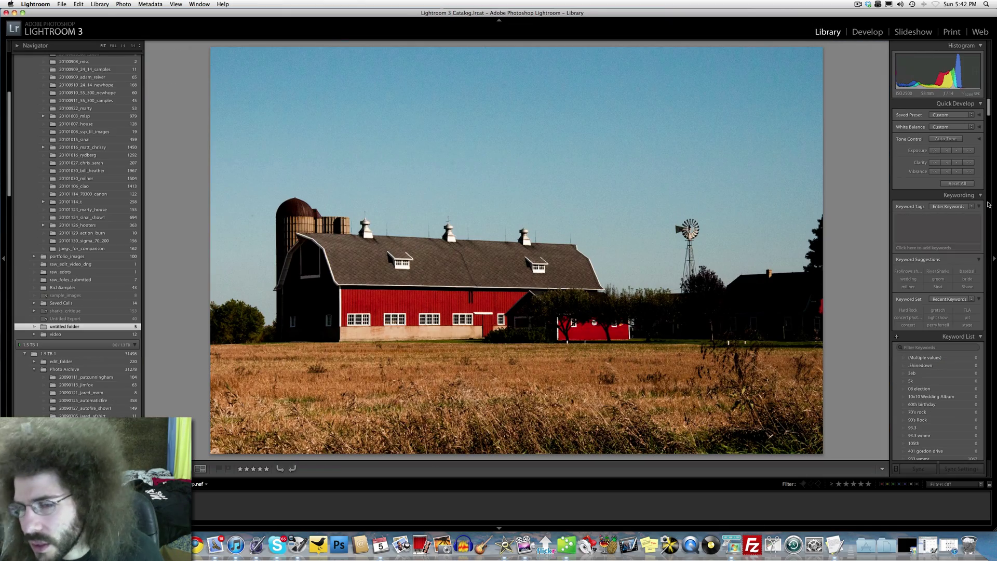
{"action": "scroll", "coordinate": [968, 212], "scroll_direction": "down", "scroll_amount": 20}
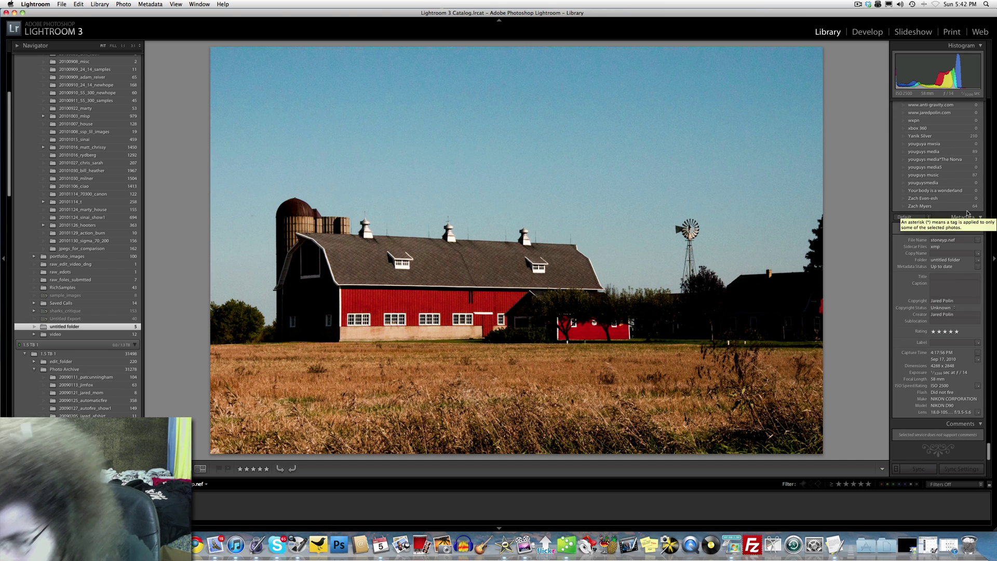
{"action": "scroll", "coordinate": [968, 213], "scroll_direction": "up", "scroll_amount": 1}
{"action": "scroll", "coordinate": [968, 213], "scroll_direction": "down", "scroll_amount": 15}
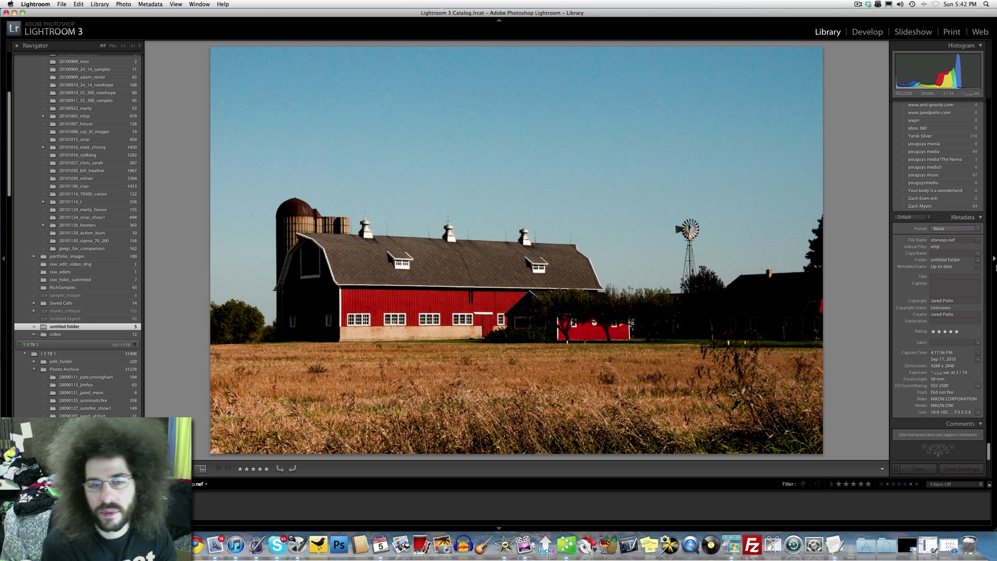
{"action": "left_click", "coordinate": [873, 31]}
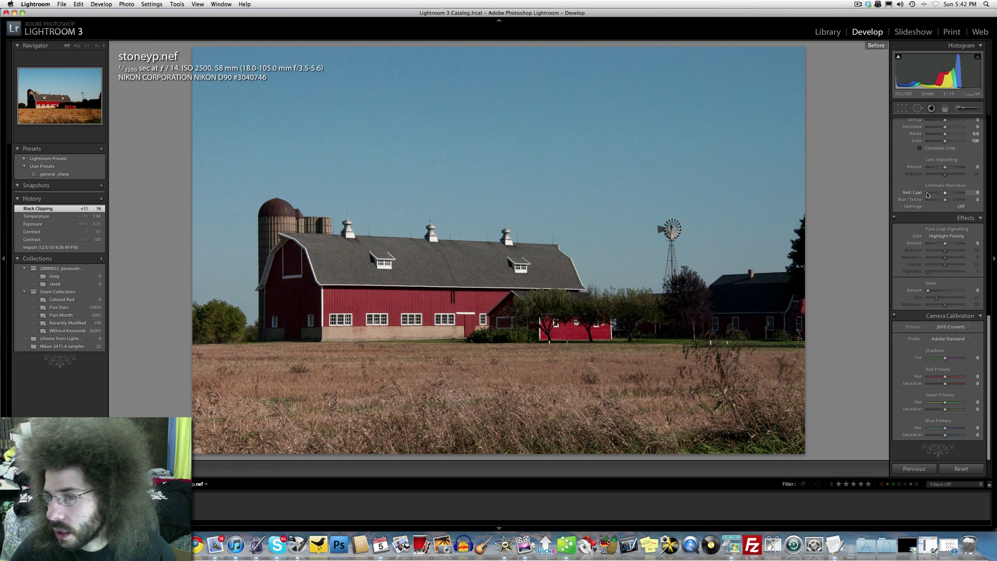
Zoom in on the barn roof, then return to the edited whole-photo view
{"action": "scroll", "coordinate": [934, 232], "scroll_direction": "up", "scroll_amount": 10}
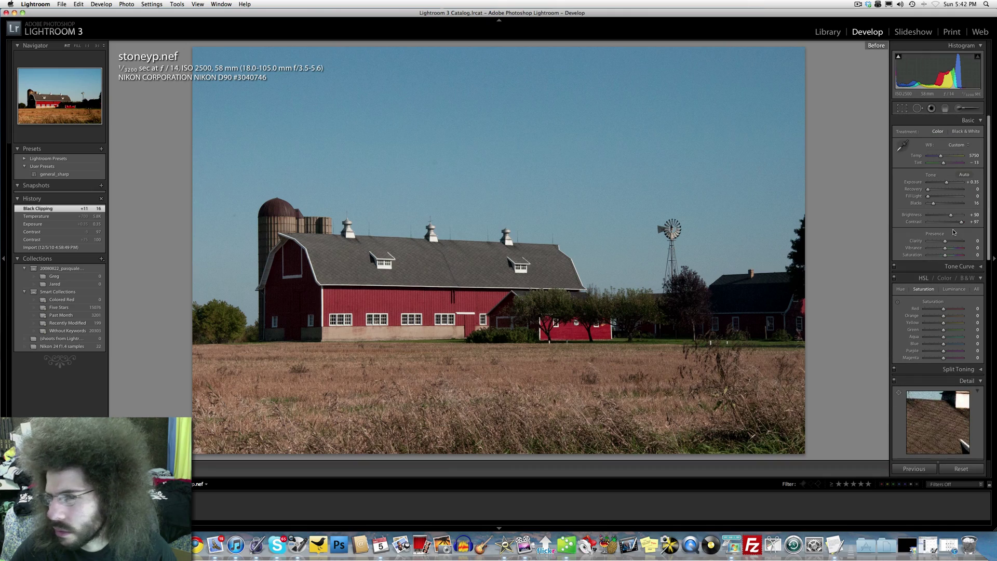
{"action": "left_click", "coordinate": [491, 285]}
{"action": "left_click", "coordinate": [498, 256]}
{"action": "key", "text": "backslash"}
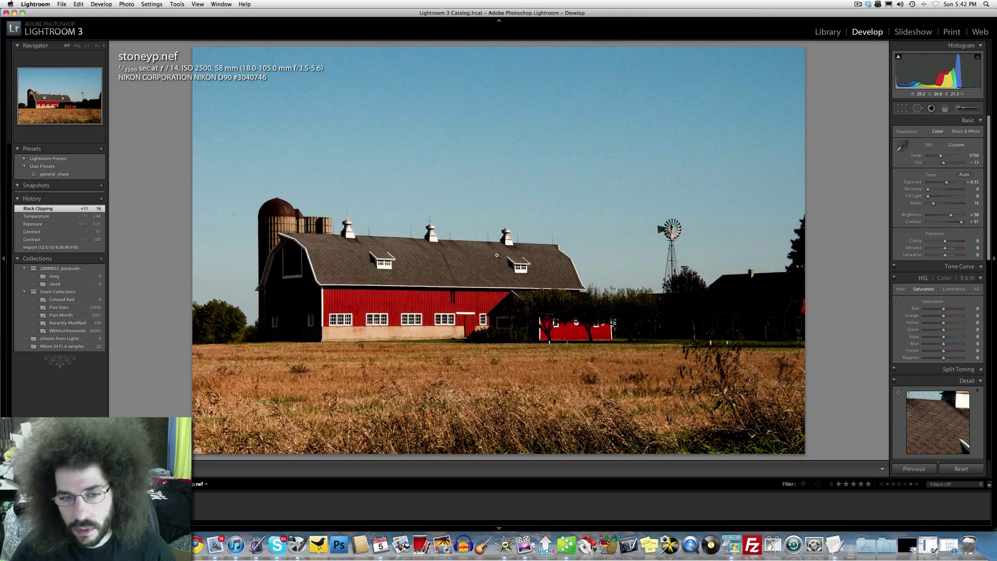
Test Saturation -100 and undo it, settling on Exposure +0.55 and Contrast +76
{"action": "left_click_drag", "start_coordinate": [949, 223], "coordinate": [956, 224]}
{"action": "left_click_drag", "start_coordinate": [945, 183], "coordinate": [943, 158]}
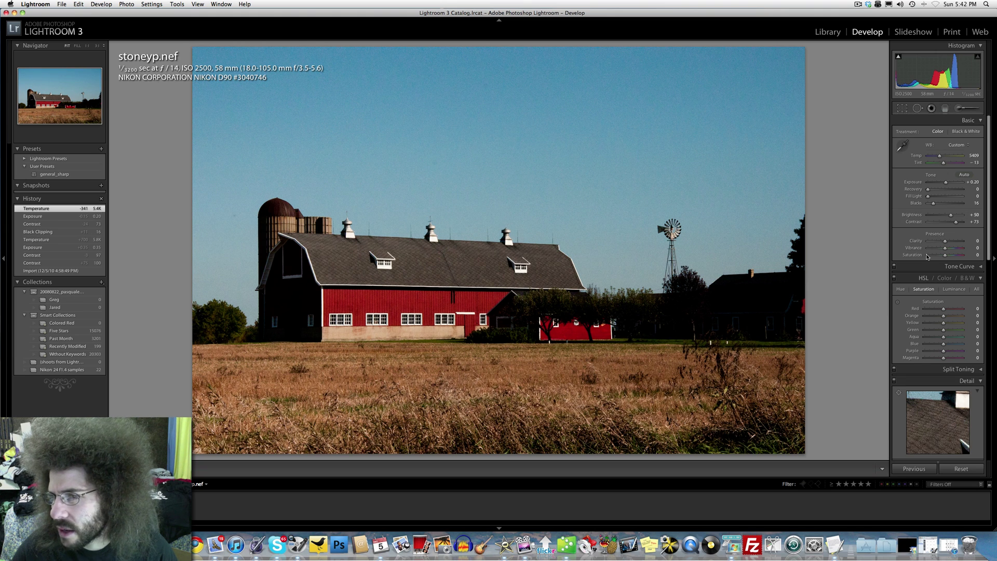
{"action": "left_click_drag", "start_coordinate": [945, 255], "coordinate": [877, 256]}
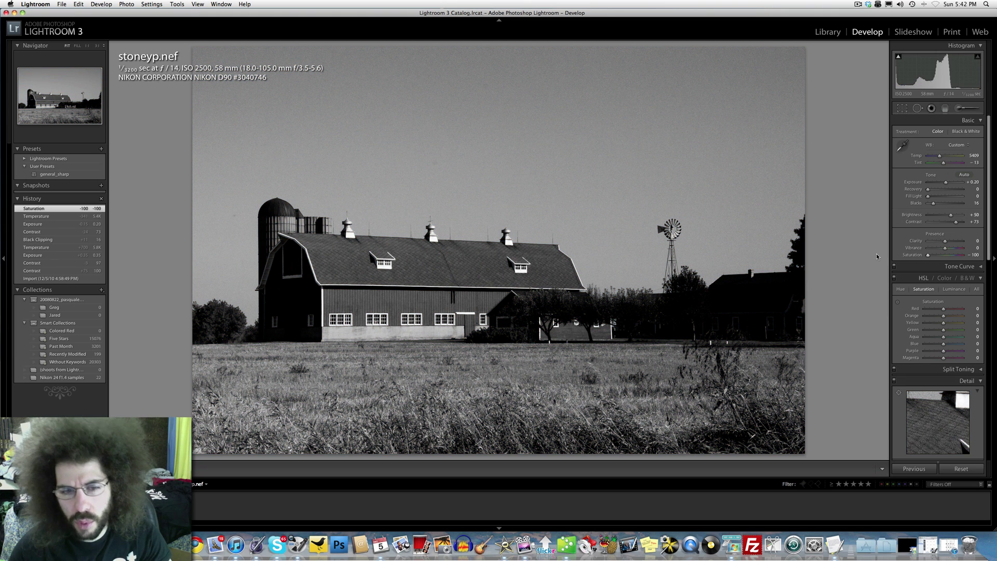
{"action": "key", "text": "super+z"}
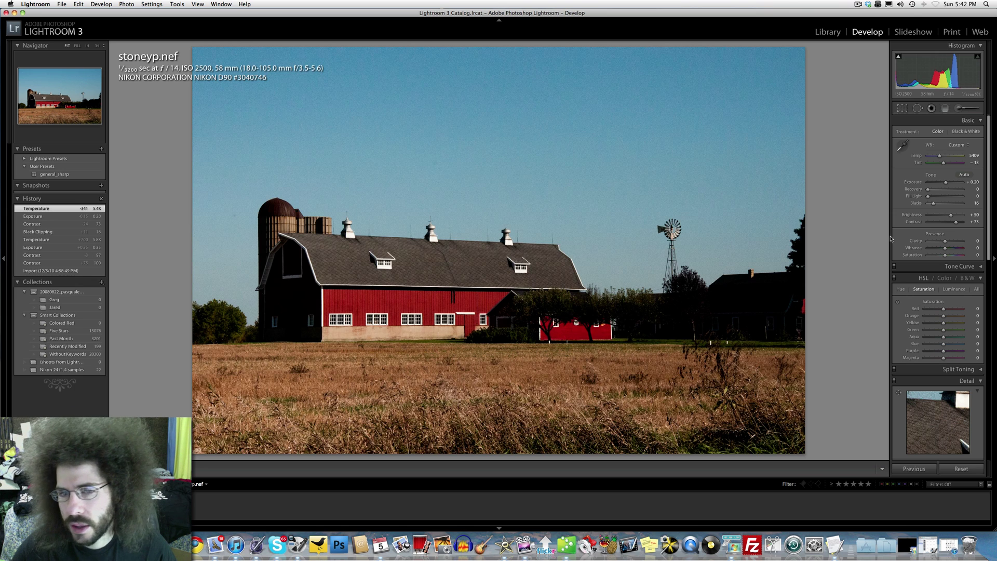
{"action": "left_click_drag", "start_coordinate": [945, 179], "coordinate": [948, 183]}
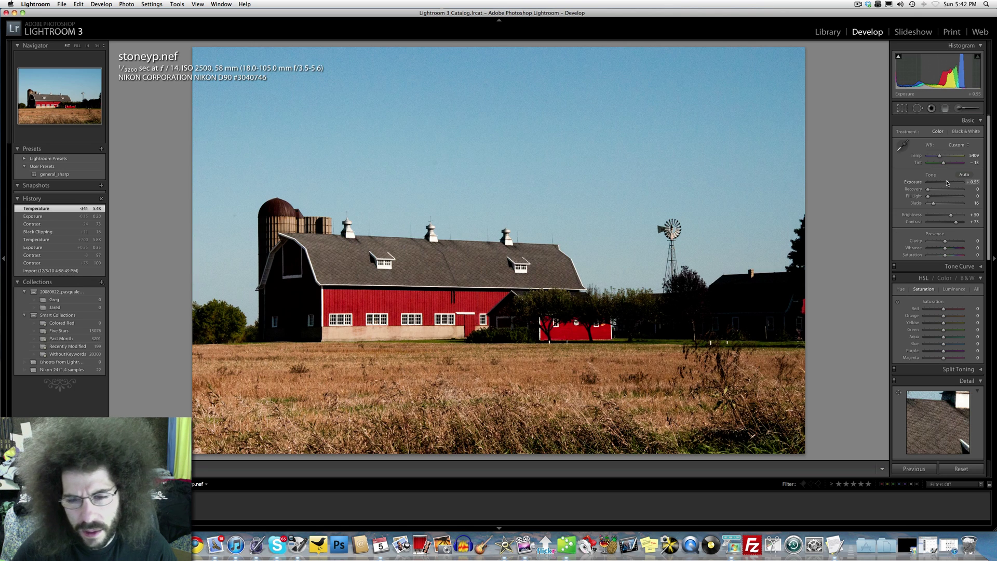
{"action": "left_click_drag", "start_coordinate": [956, 222], "coordinate": [935, 207]}
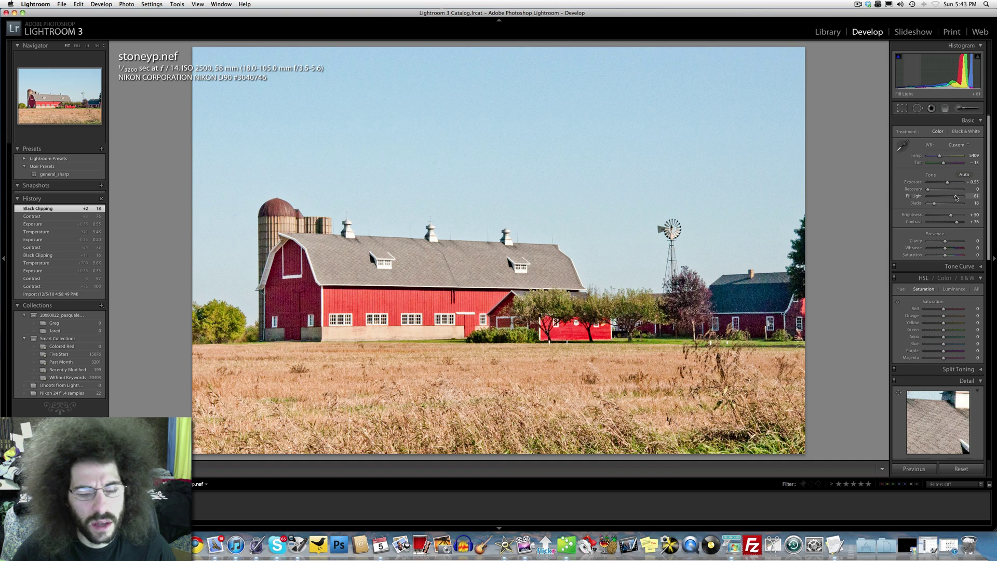
Reset Fill Light to 0 and raise HSL saturation to Aqua +2 and Blue +54
{"action": "double_click", "coordinate": [922, 197]}
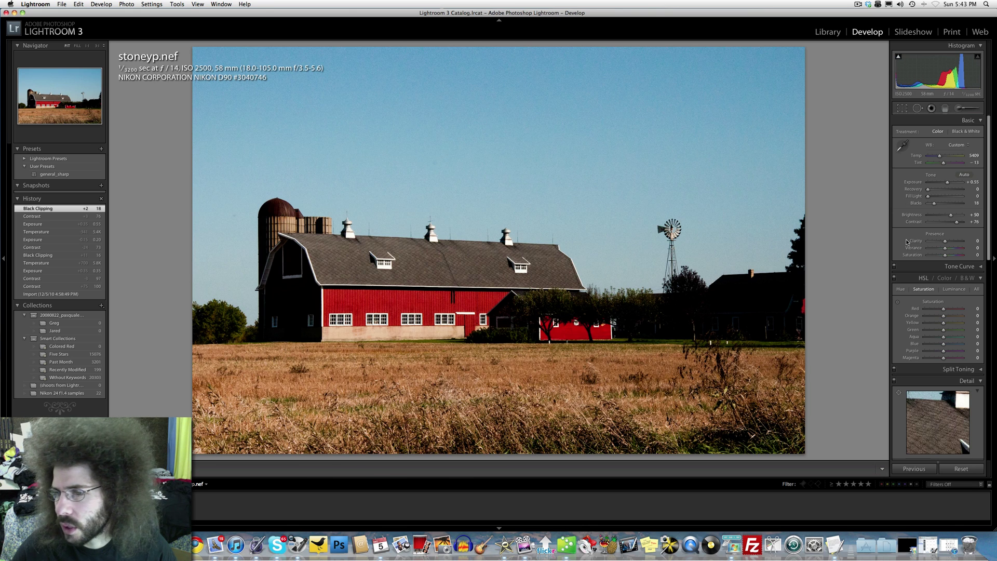
{"action": "mouse_move", "coordinate": [944, 337]}
{"action": "left_mouse_down"}
{"action": "mouse_move", "coordinate": [960, 338]}
{"action": "mouse_move", "coordinate": [874, 340]}
{"action": "mouse_move", "coordinate": [987, 337]}
{"action": "mouse_move", "coordinate": [946, 339]}
{"action": "mouse_move", "coordinate": [965, 345]}
{"action": "mouse_move", "coordinate": [954, 345]}
{"action": "left_mouse_up"}
{"action": "left_click", "coordinate": [595, 155]}
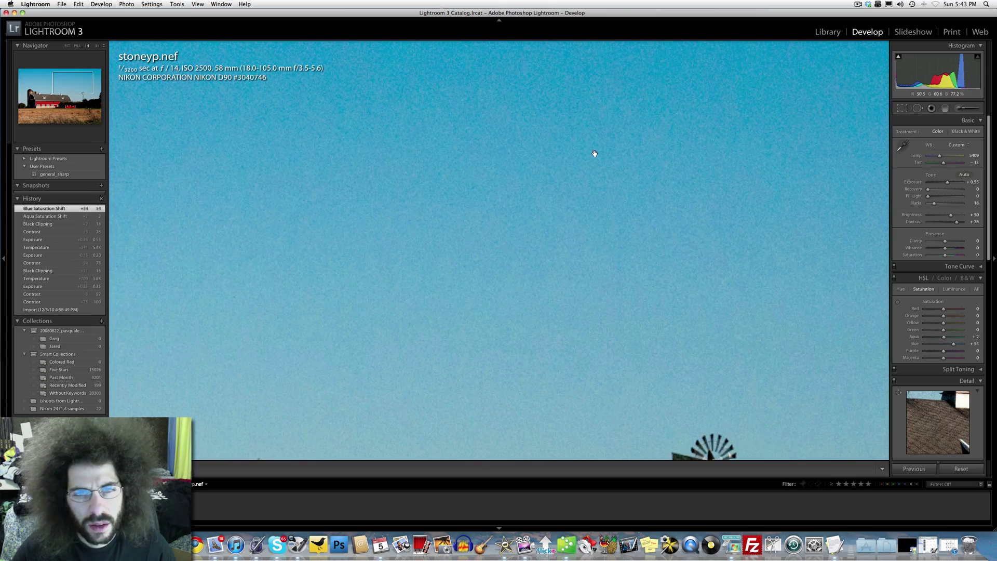
{"action": "left_click_drag", "start_coordinate": [494, 160], "coordinate": [543, 205]}
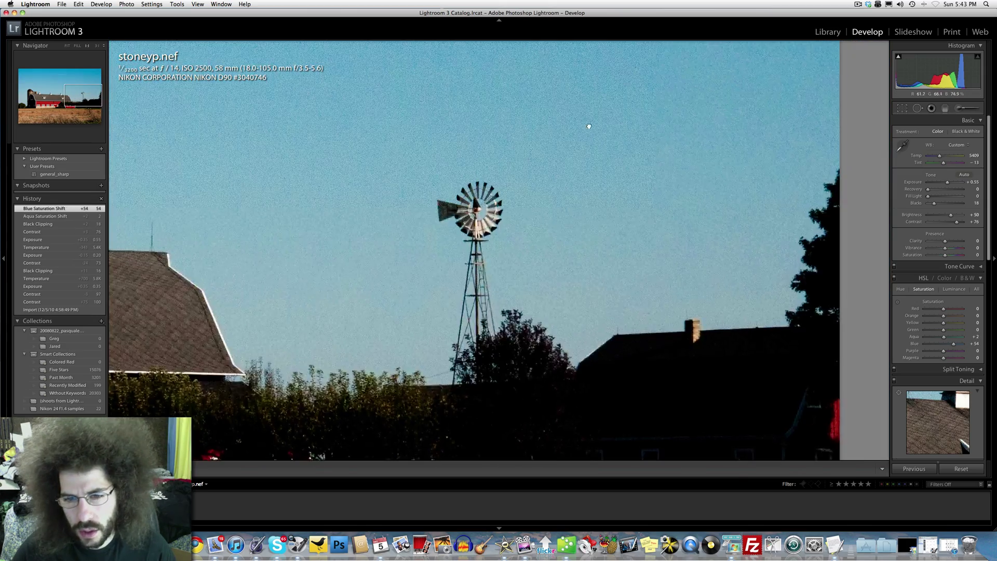
{"action": "scroll", "coordinate": [543, 205], "scroll_direction": "left", "scroll_amount": 10}
{"action": "scroll", "coordinate": [543, 205], "scroll_direction": "down", "scroll_amount": 5}
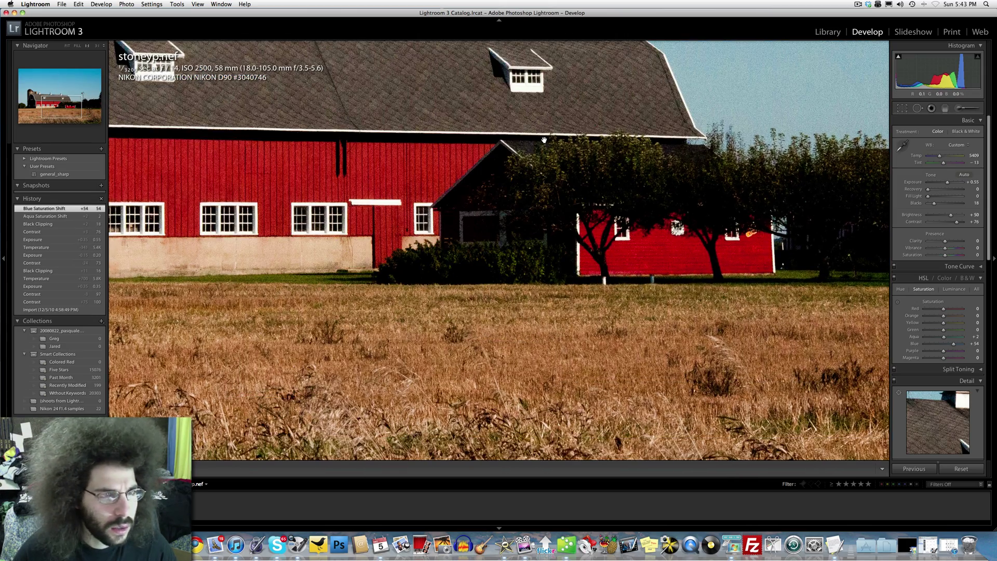
Compare with the original, then cool the white balance to Temp 5068 and Tint -17
{"action": "left_click", "coordinate": [544, 140]}
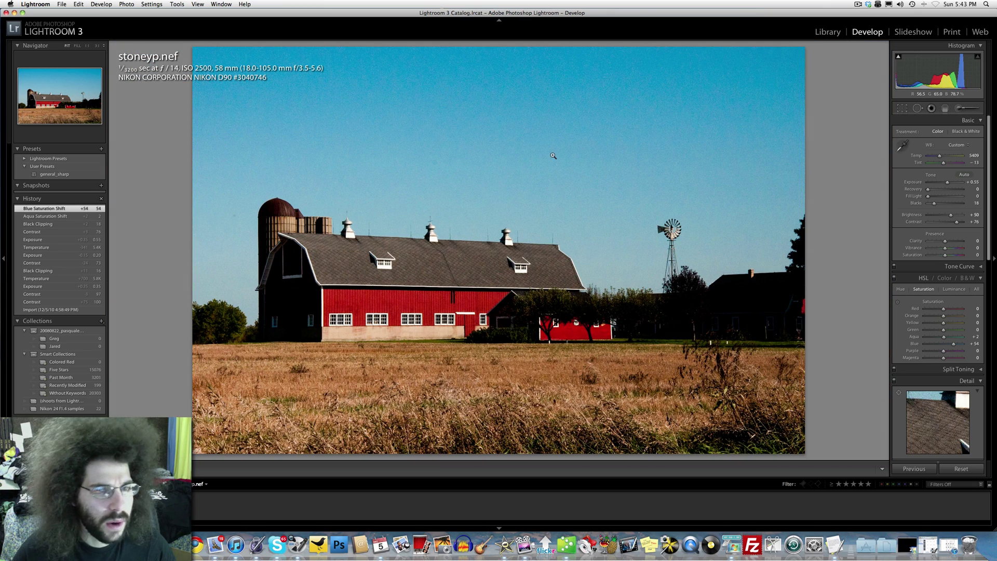
{"action": "key", "text": "backslash"}
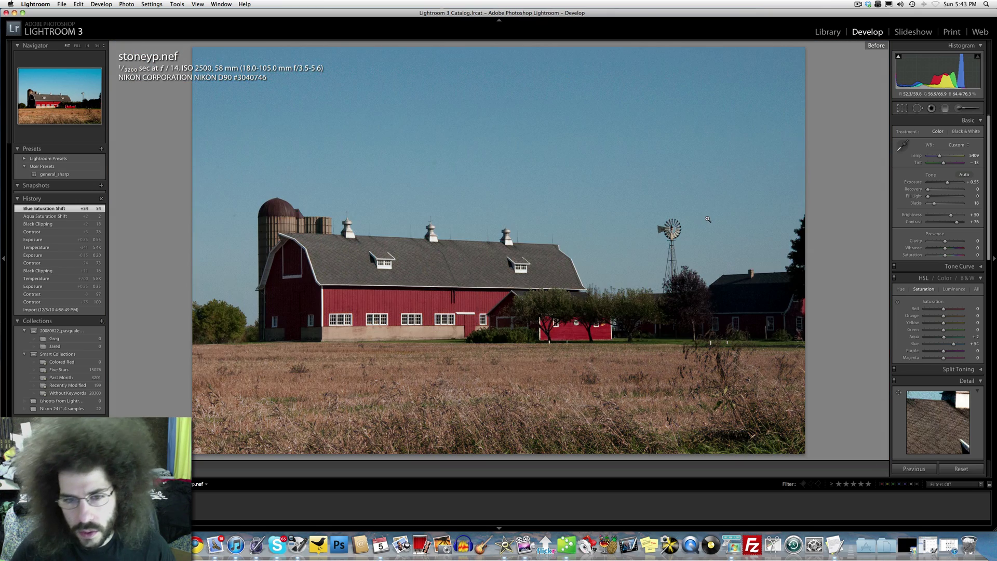
{"action": "key", "text": "backslash"}
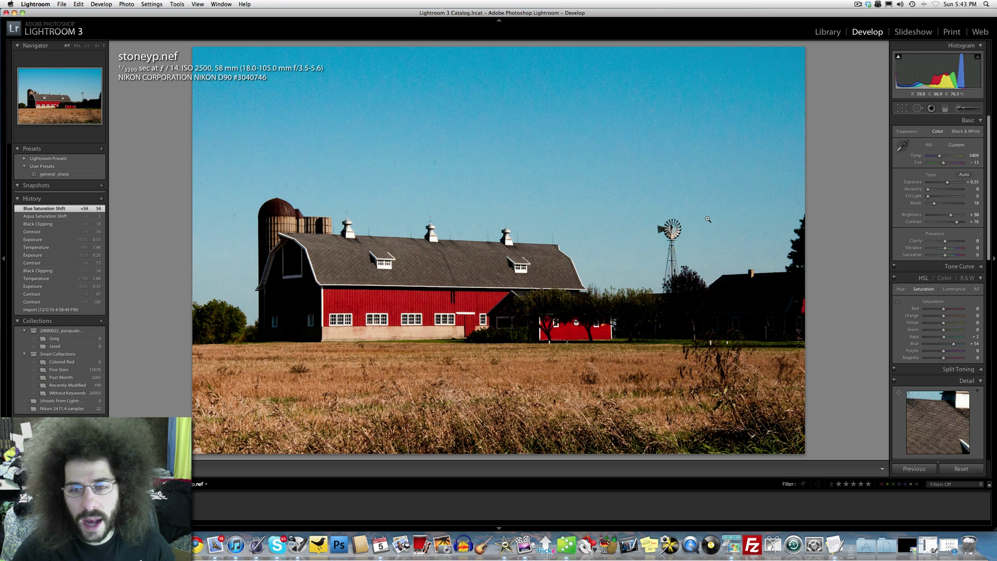
{"action": "left_click_drag", "start_coordinate": [941, 156], "coordinate": [944, 165]}
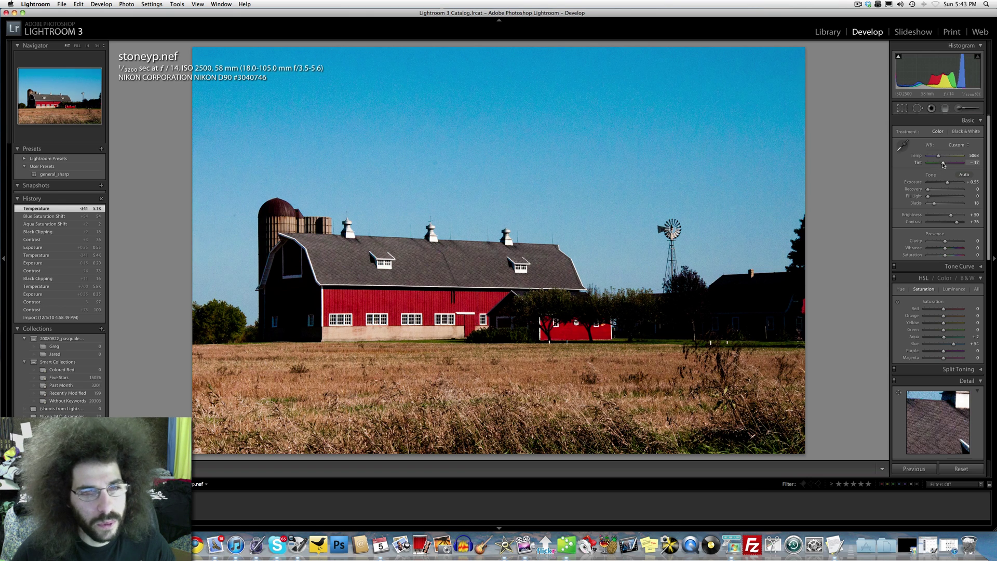
Undo the Tint change back to -13 and zoom in on the sky
{"action": "key", "text": "super+z"}
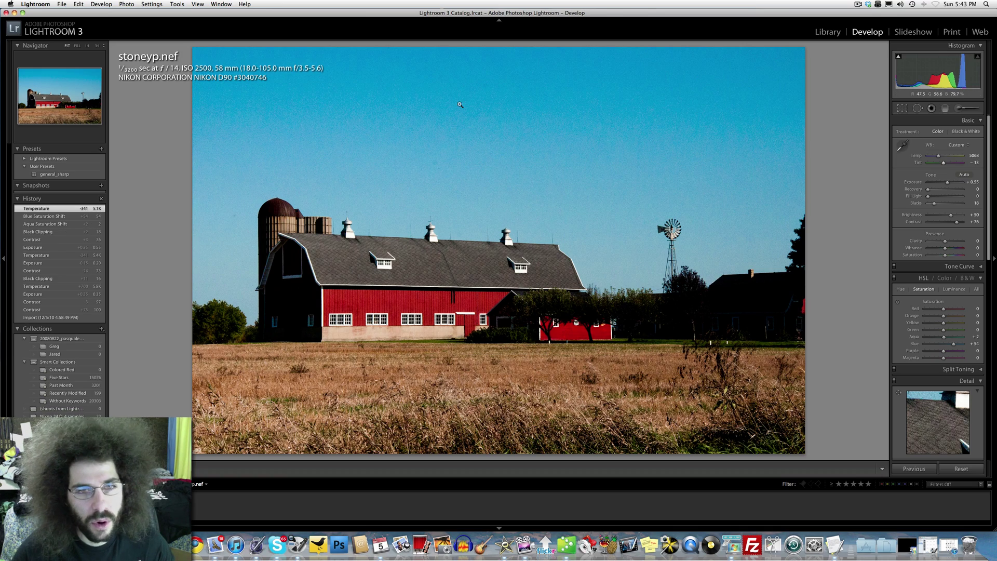
{"action": "left_click", "coordinate": [438, 159]}
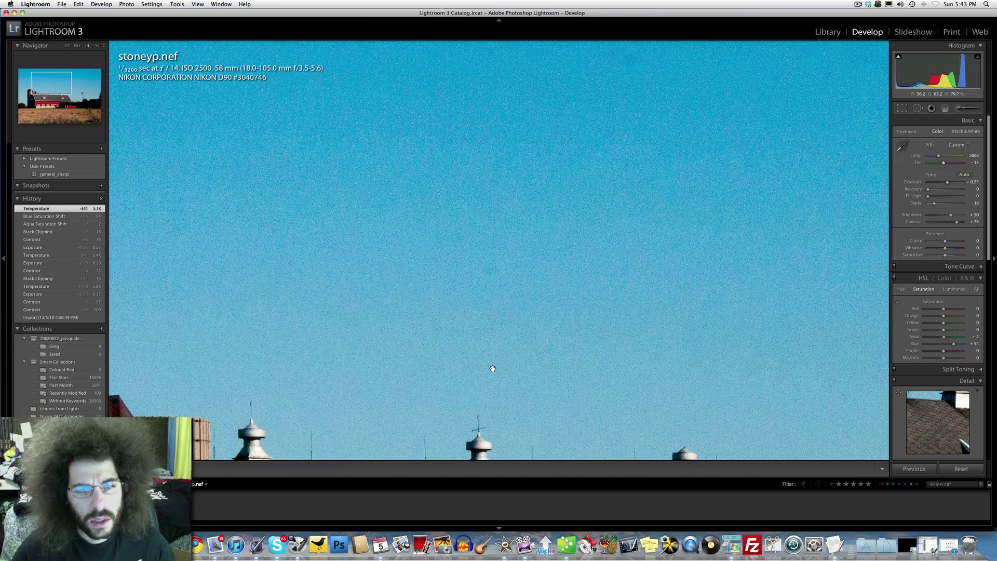
Heal two dust spots in the sky with Spot Removal, including one left of the silo
{"action": "left_click", "coordinate": [918, 108]}
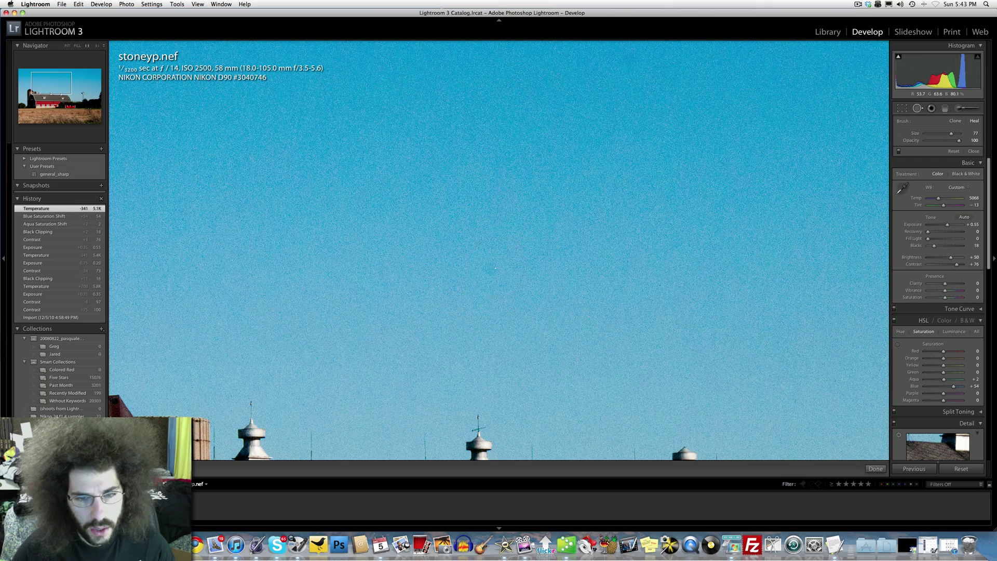
{"action": "left_click", "coordinate": [496, 268]}
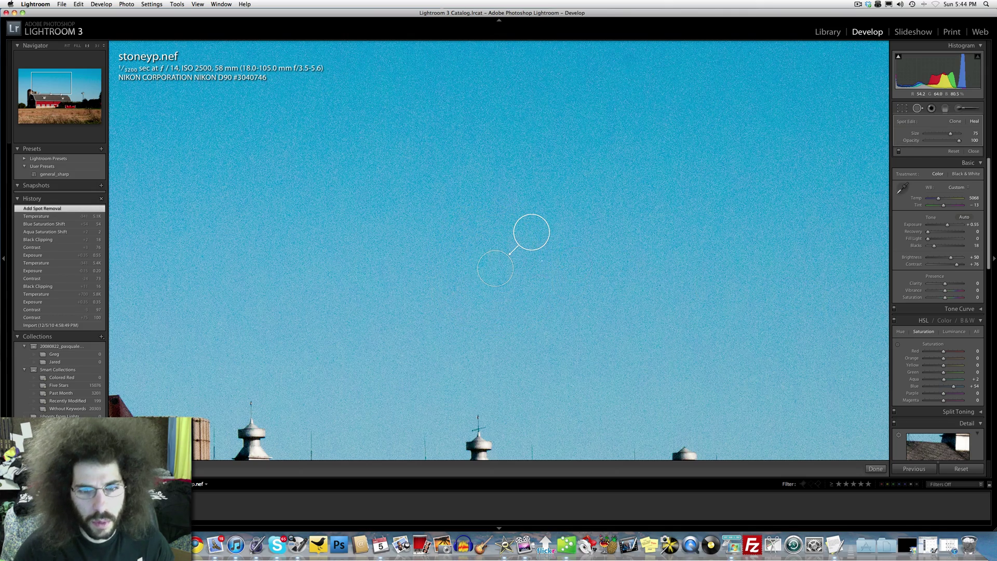
{"action": "key", "text": "z"}
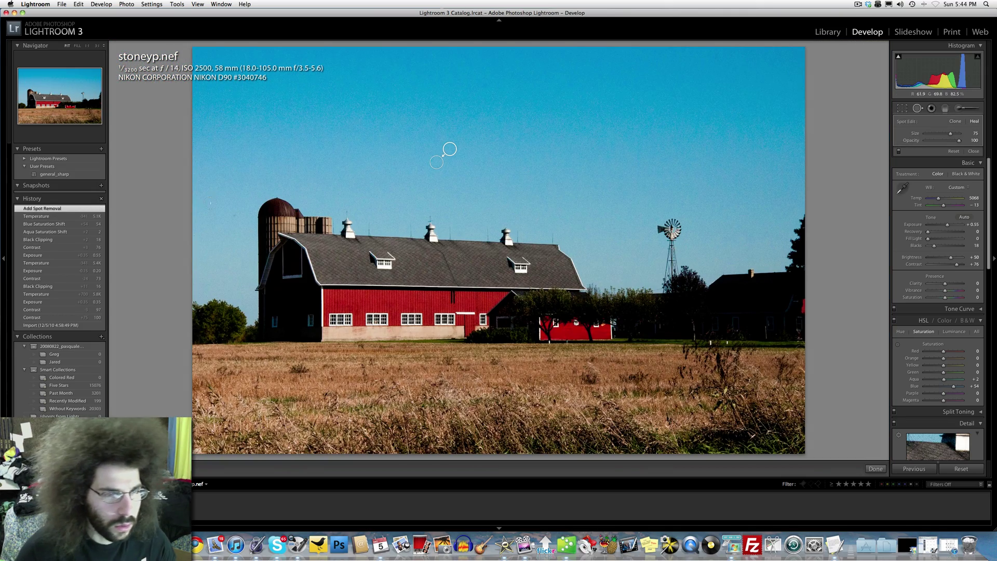
{"action": "left_click", "coordinate": [226, 209]}
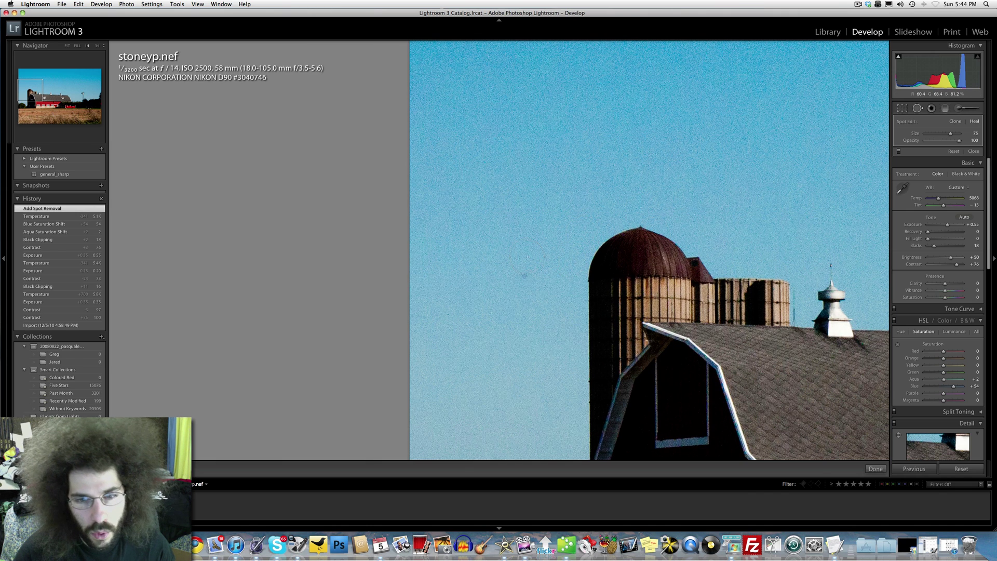
{"action": "left_click", "coordinate": [523, 274]}
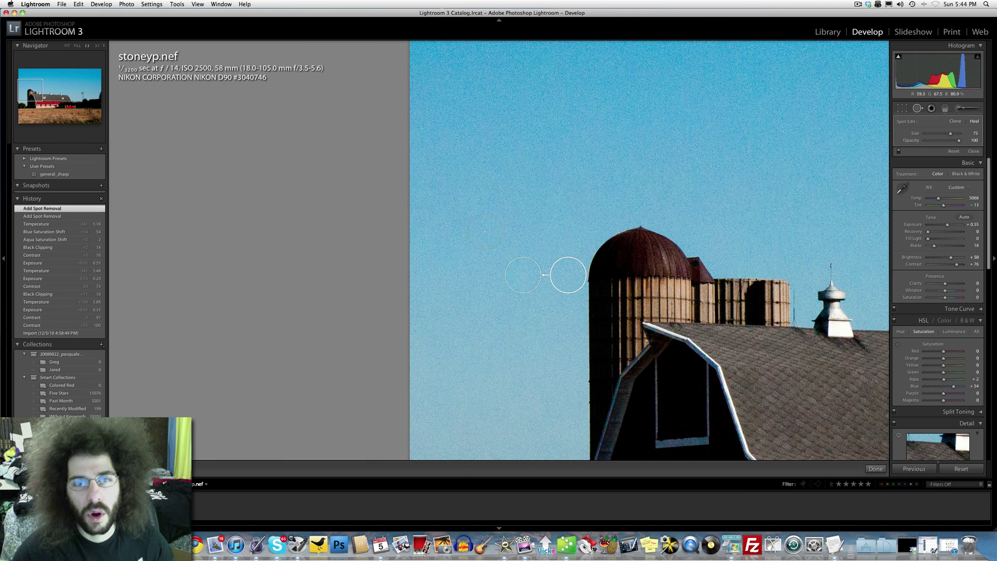
{"action": "key", "text": "z"}
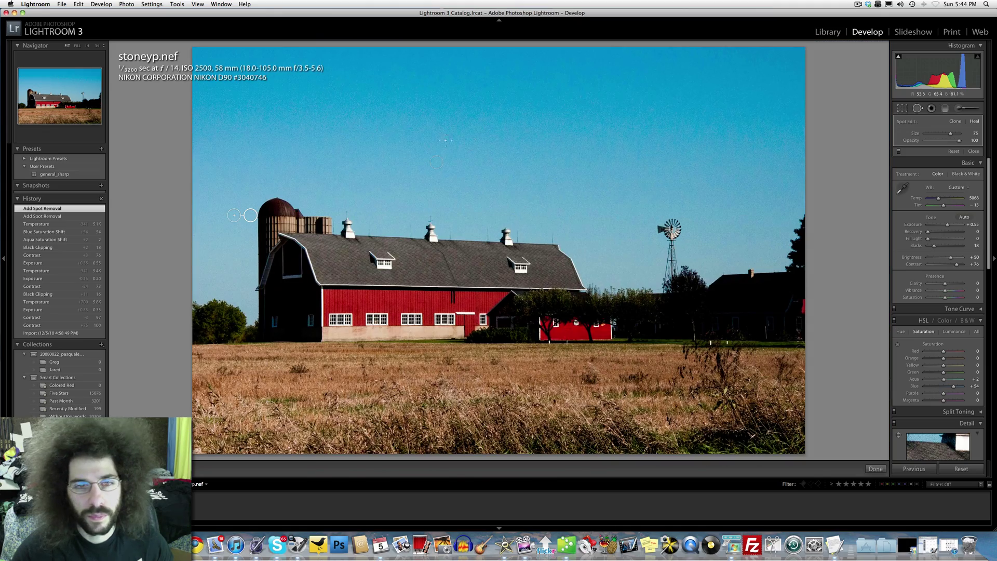
{"action": "left_click", "coordinate": [384, 103]}
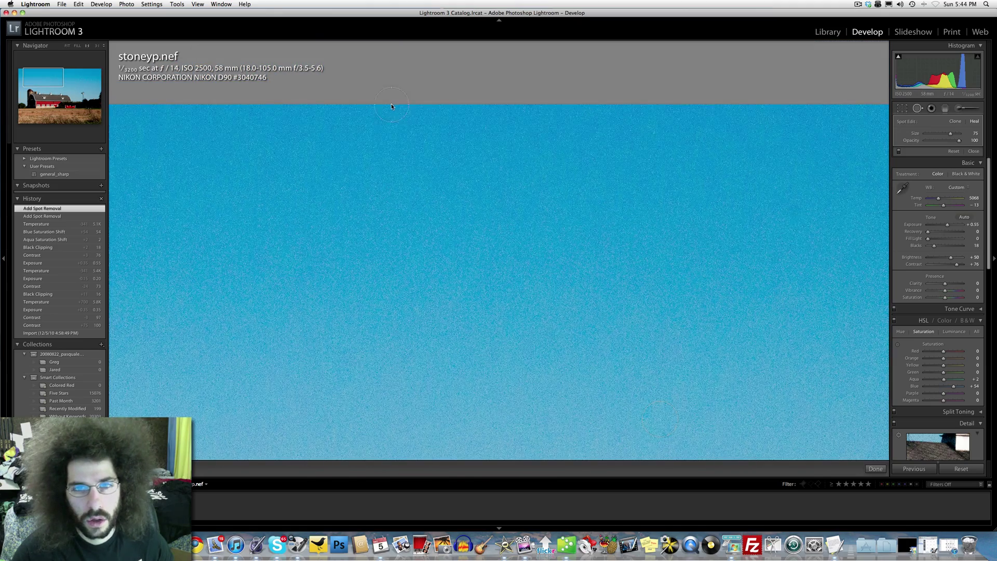
{"action": "left_click", "coordinate": [337, 160]}
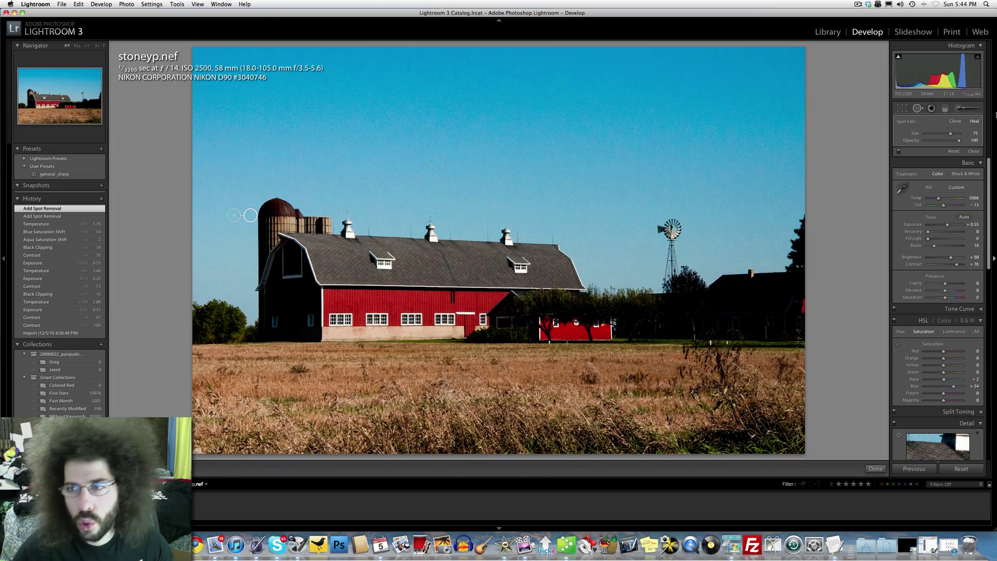
{"action": "left_click", "coordinate": [918, 108]}
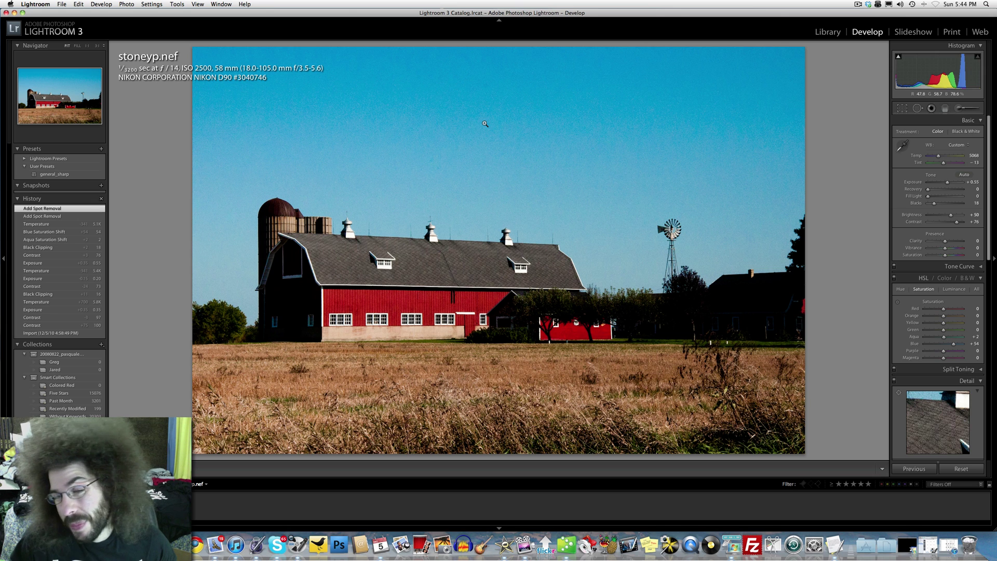
Toggle to the Before view of the original, then back to the edited photo
{"action": "key", "text": "backslash"}
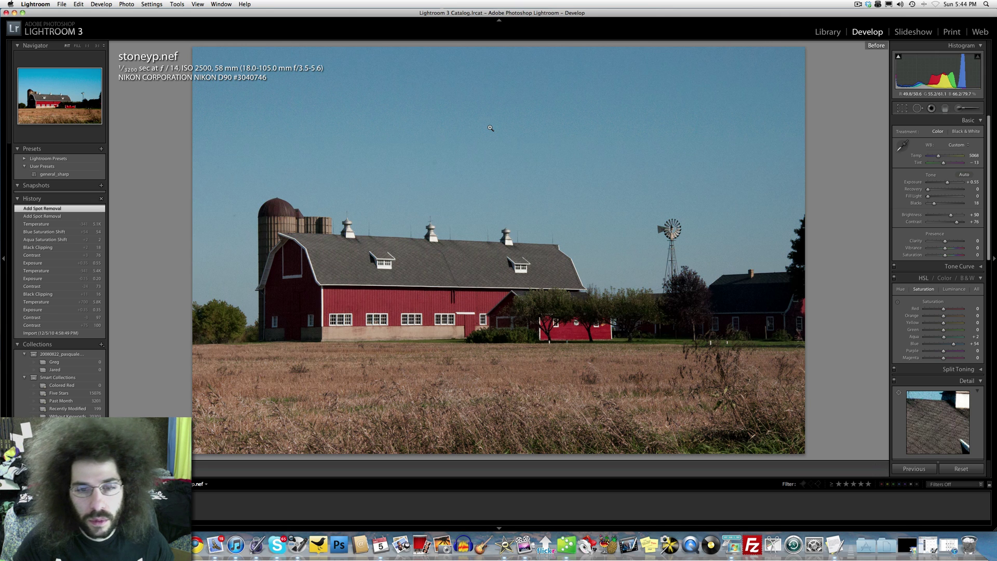
{"action": "key", "text": "backslash"}
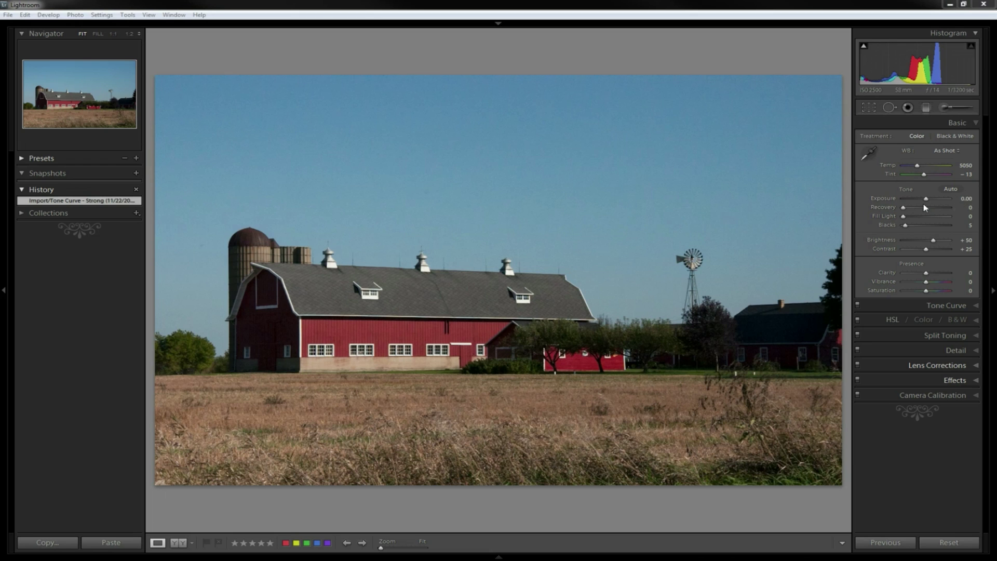
Raise Exposure to +0.32 and Blacks to 11
{"action": "key", "text": "Up"}
{"action": "left_click_drag", "start_coordinate": [928, 199], "coordinate": [930, 202]}
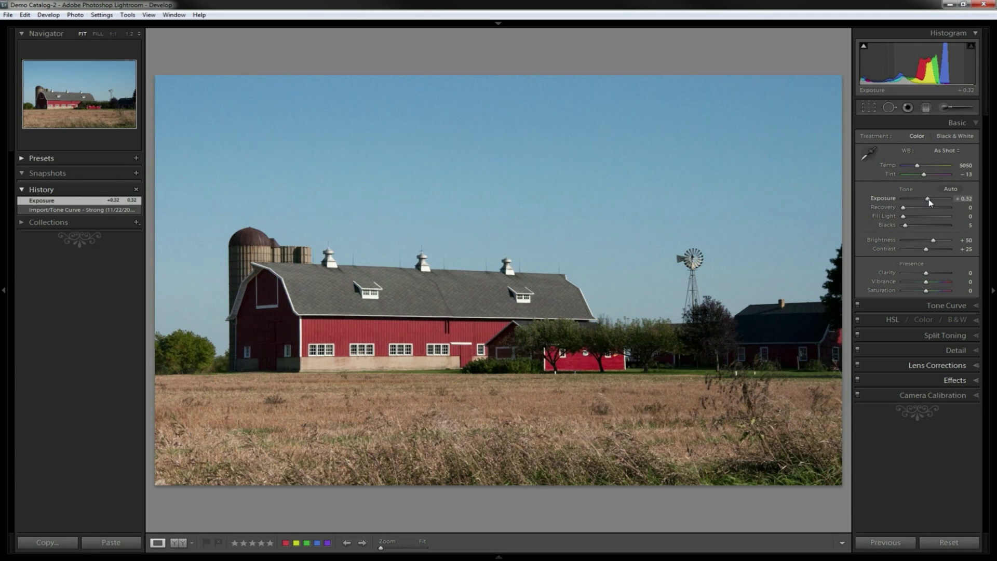
{"action": "left_click_drag", "start_coordinate": [905, 227], "coordinate": [908, 228]}
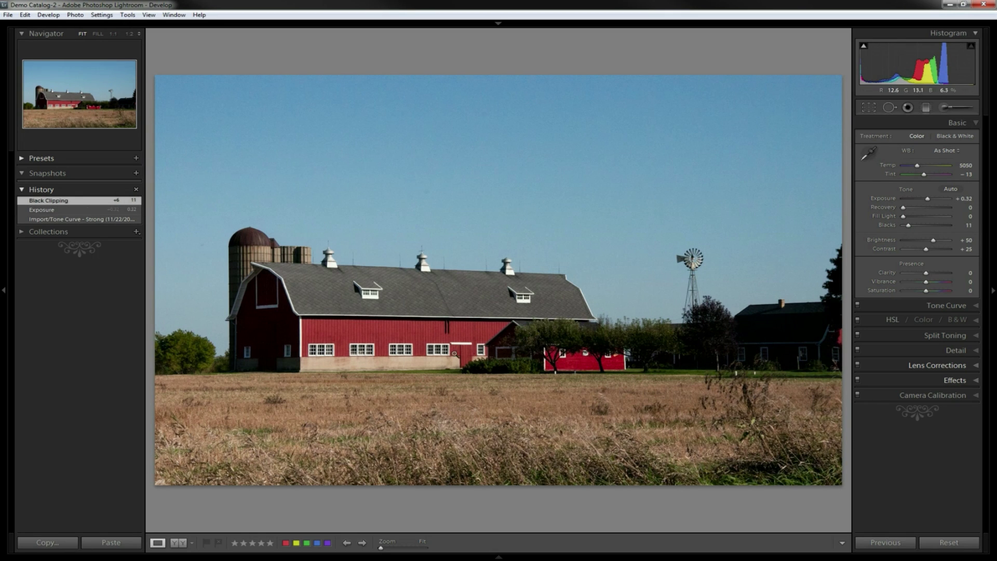
Compare the photo with and without the Blacks change in History, keeping the deeper blacks
{"action": "left_click", "coordinate": [114, 211]}
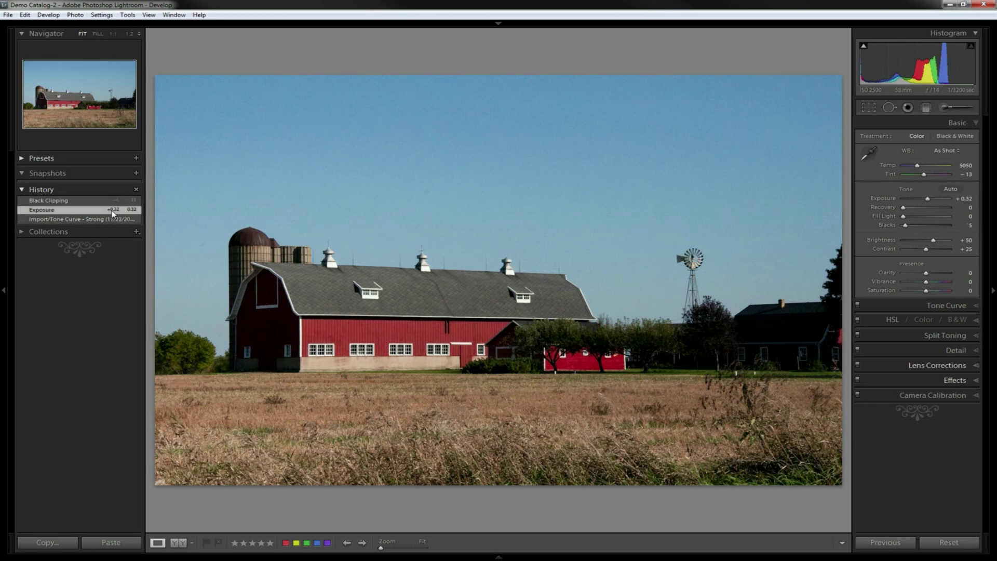
{"action": "left_click", "coordinate": [117, 201]}
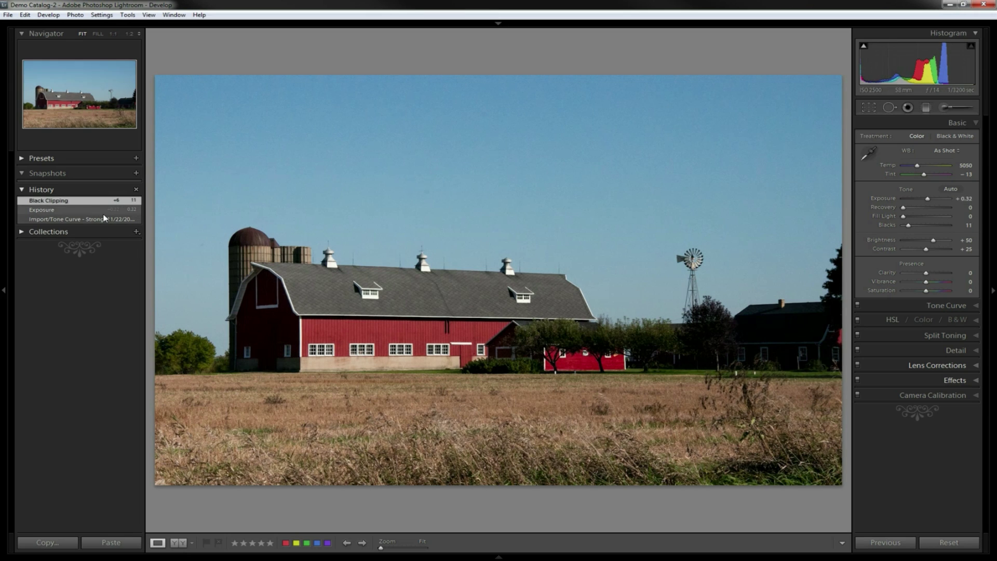
{"action": "left_click", "coordinate": [84, 209]}
{"action": "left_click", "coordinate": [84, 201]}
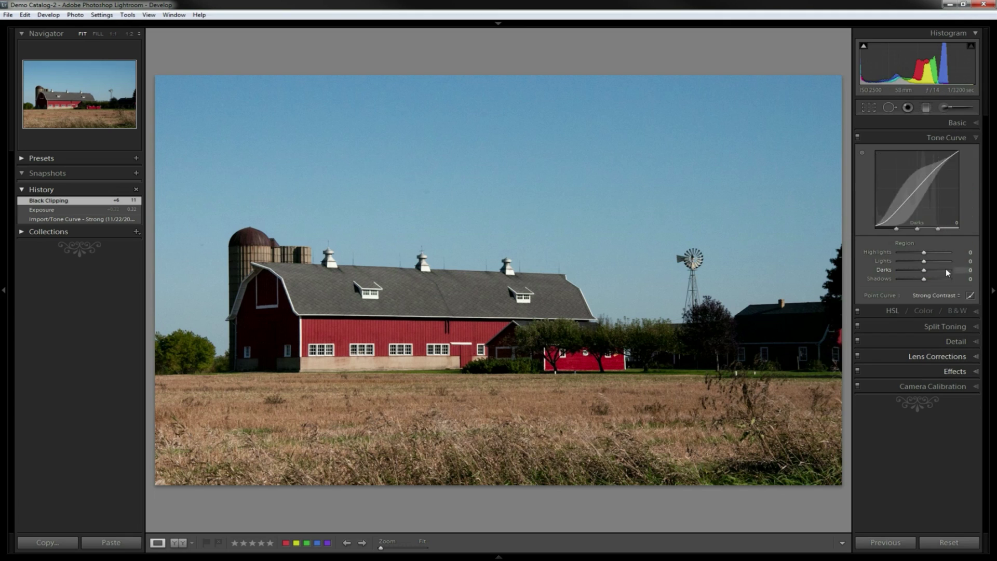
Warm the white balance to Custom, raising Temperature from 5050 to about 5448
{"action": "left_click", "coordinate": [958, 123]}
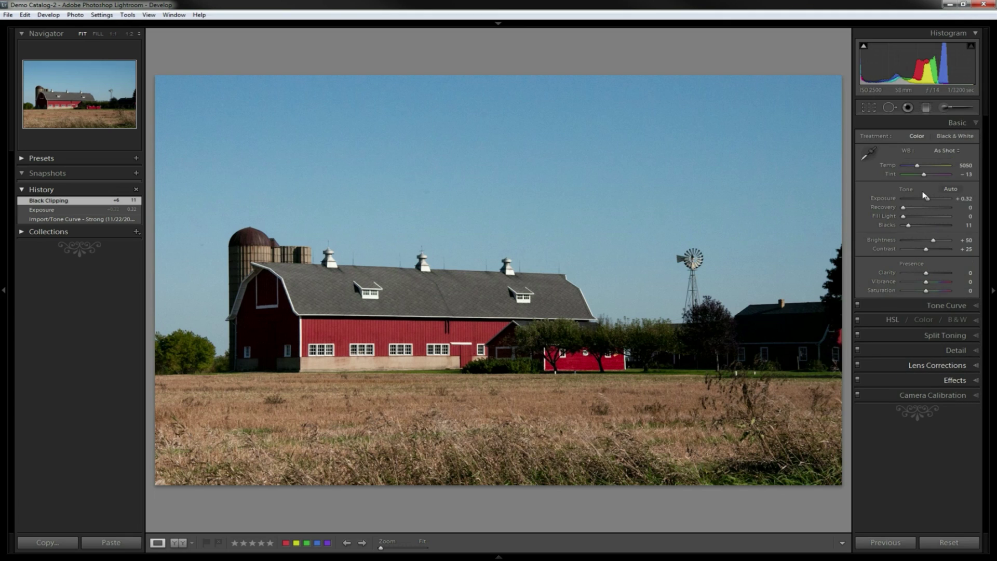
{"action": "left_click_drag", "start_coordinate": [919, 166], "coordinate": [923, 172]}
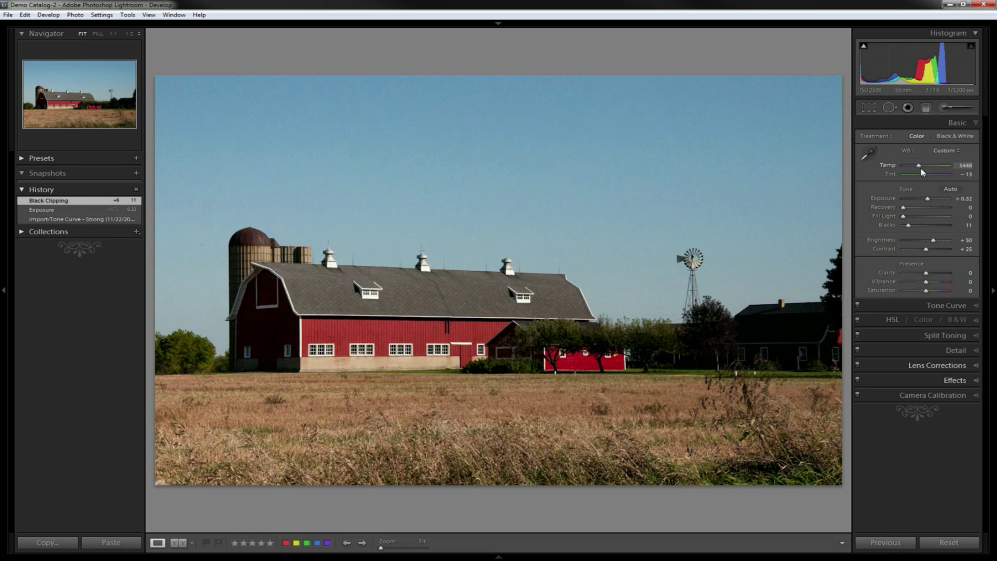
Try the white-balance eyedropper on the grey barn roof, then revert to the earlier warmer temperature
{"action": "left_click_drag", "start_coordinate": [923, 172], "coordinate": [923, 173]}
{"action": "left_click", "coordinate": [868, 154]}
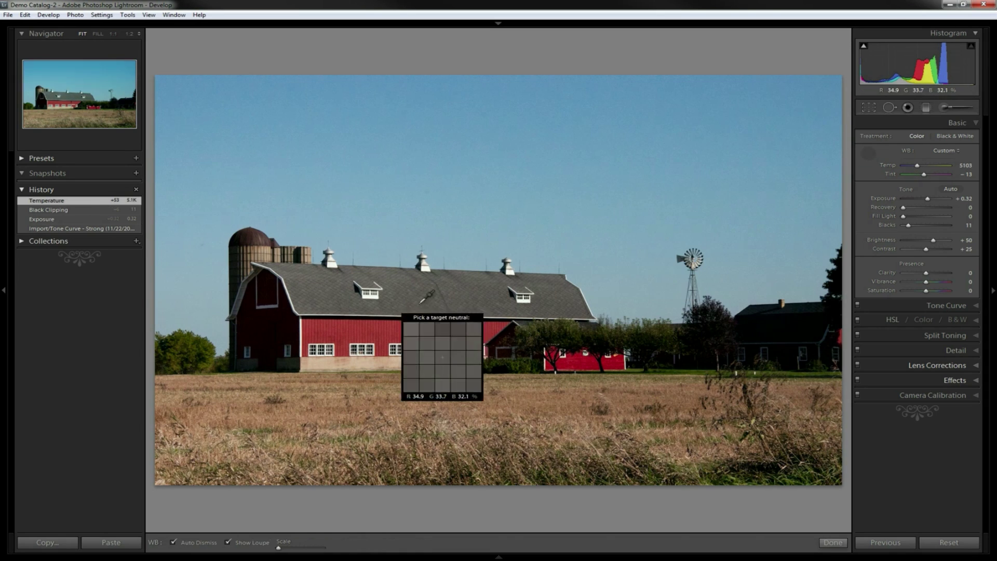
{"action": "left_click", "coordinate": [422, 305]}
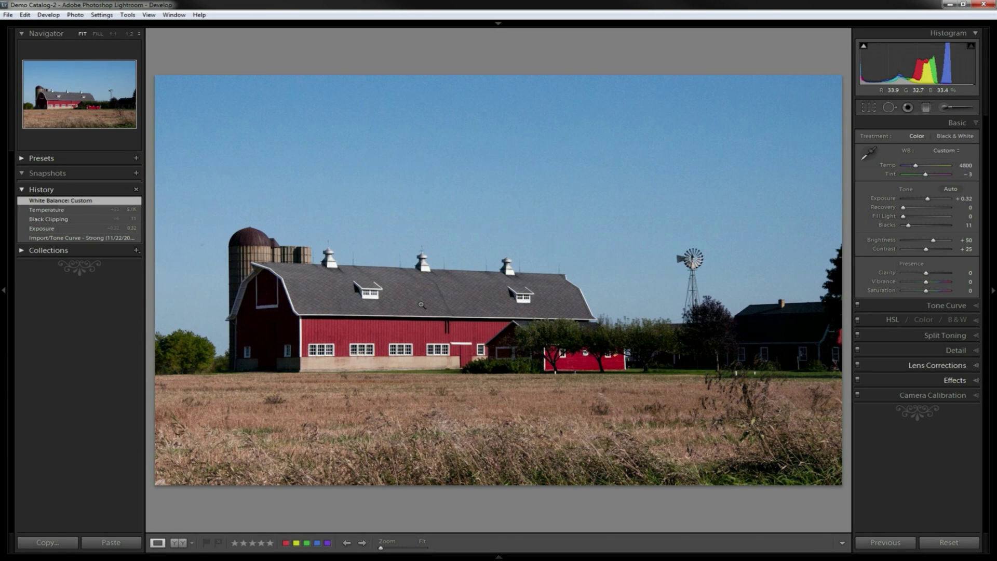
{"action": "left_click", "coordinate": [65, 211]}
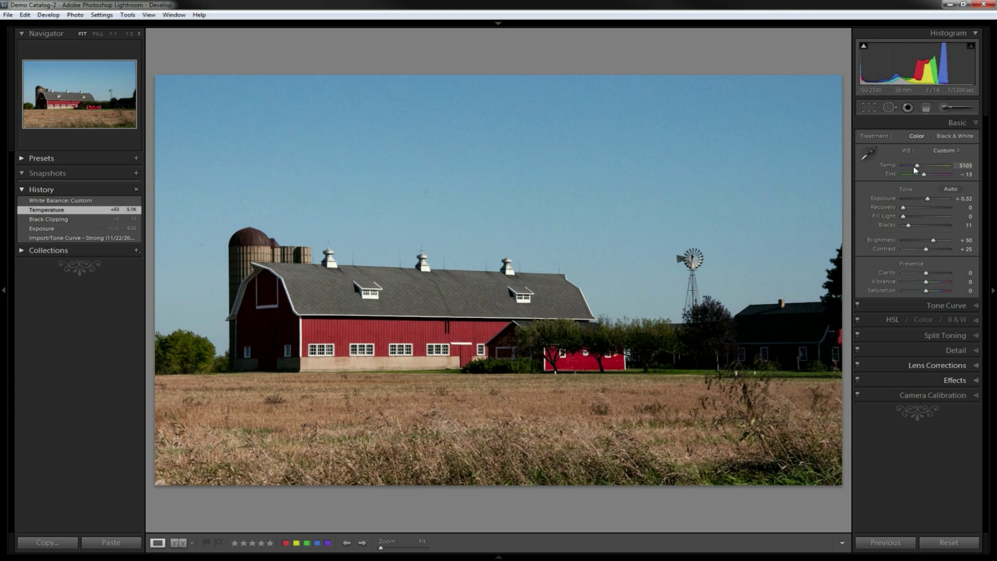
Warm the Temperature further to 5678 with tint −13 and bring up the HSL adjustments
{"action": "left_click_drag", "start_coordinate": [917, 167], "coordinate": [919, 168]}
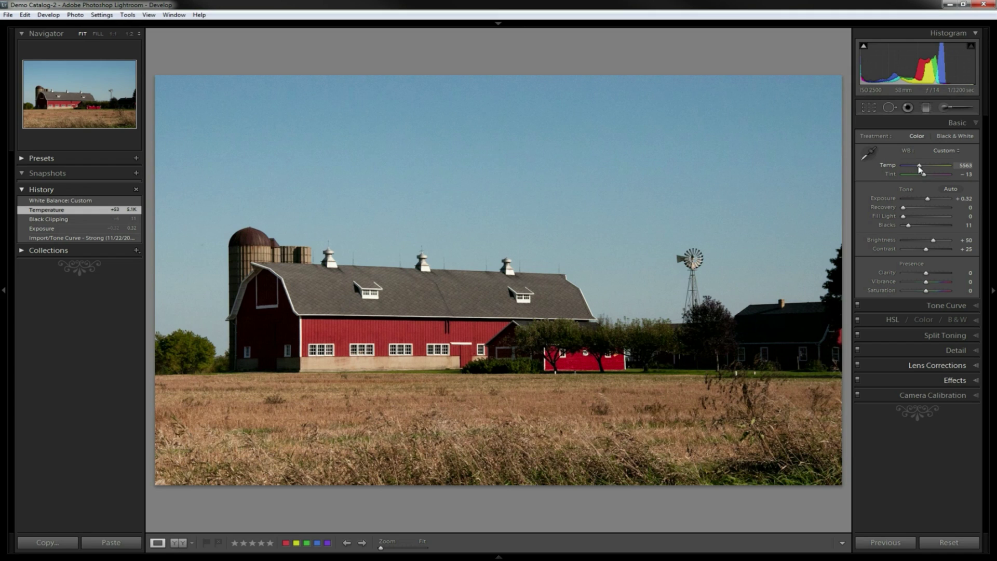
{"action": "left_click_drag", "start_coordinate": [920, 168], "coordinate": [920, 169]}
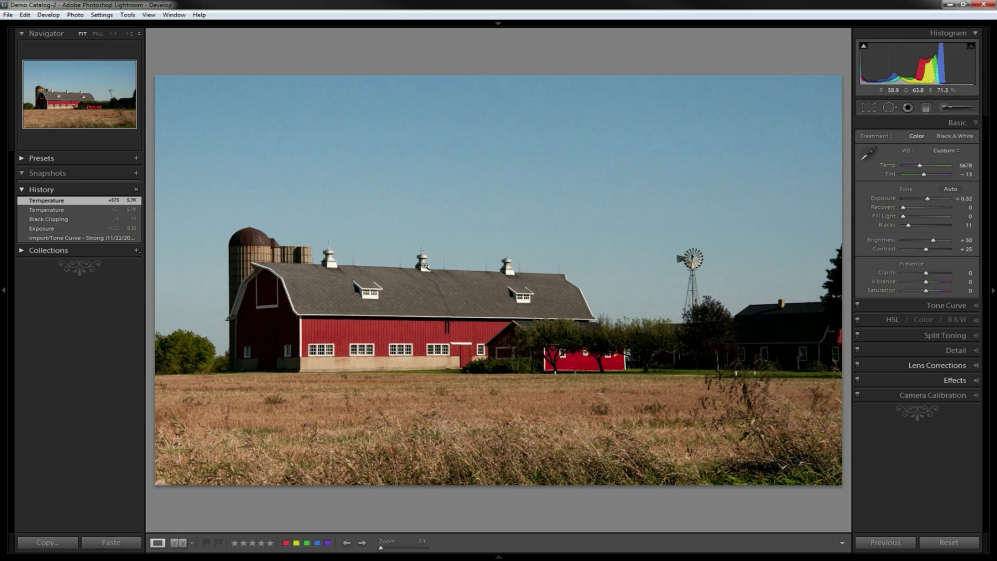
{"action": "left_click", "coordinate": [975, 322]}
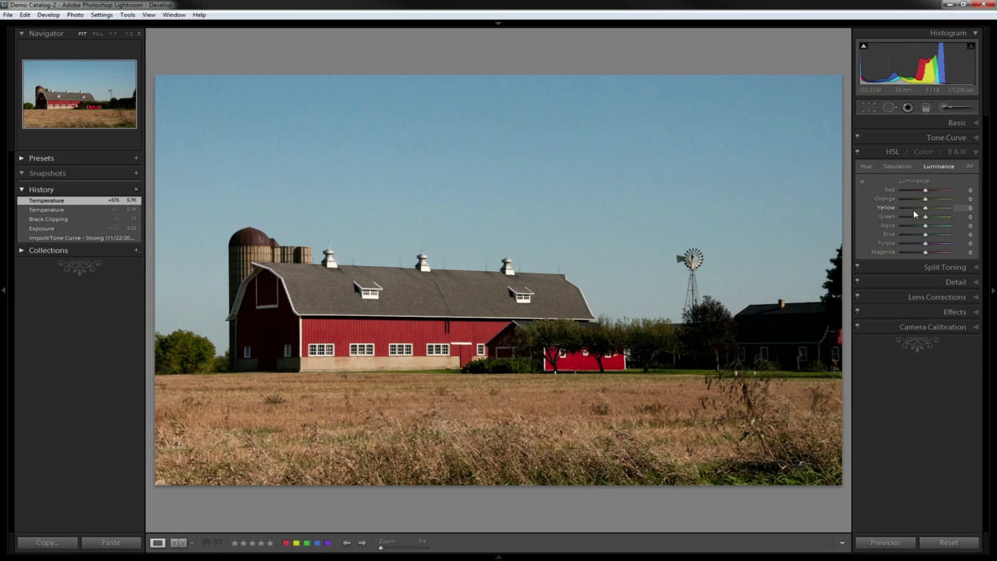
Shift the sky's hue on the photo, setting Blue hue to +8 and Aqua to +1
{"action": "left_click", "coordinate": [866, 166]}
{"action": "left_click", "coordinate": [863, 180]}
{"action": "mouse_move", "coordinate": [498, 123]}
{"action": "left_mouse_down"}
{"action": "mouse_move", "coordinate": [497, 154]}
{"action": "mouse_move", "coordinate": [497, 126]}
{"action": "left_mouse_up"}
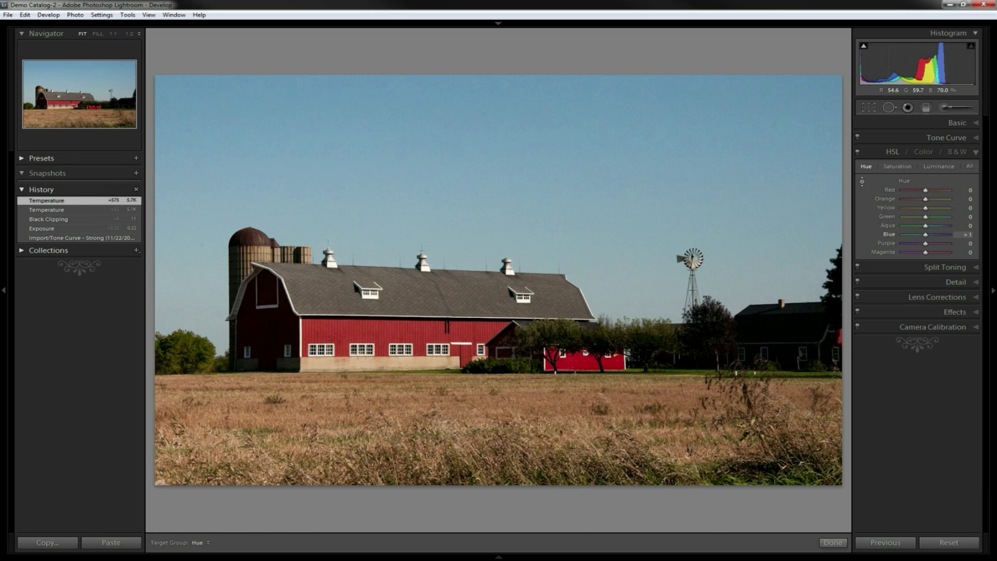
{"action": "left_click_drag", "start_coordinate": [493, 122], "coordinate": [493, 119]}
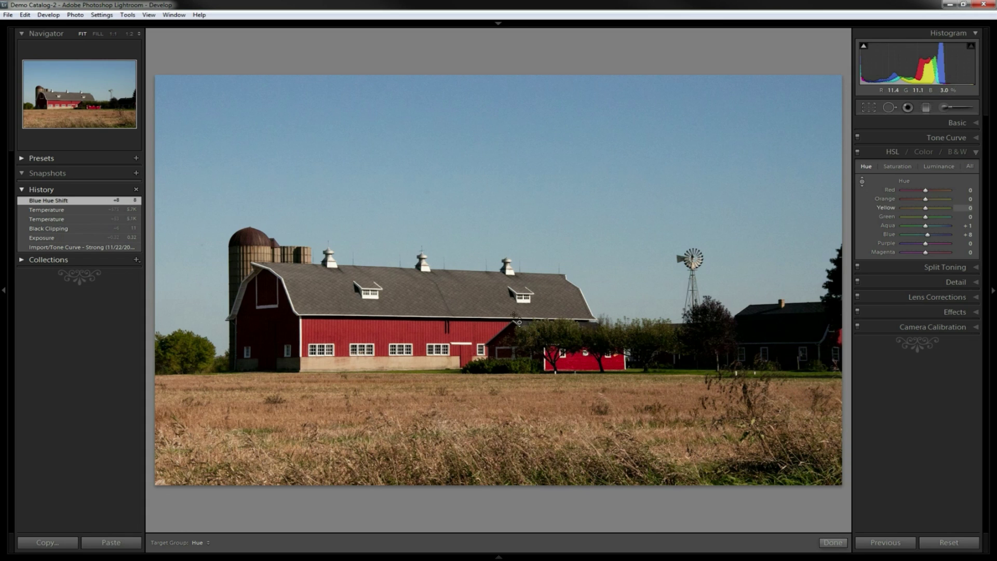
{"action": "left_click", "coordinate": [469, 555]}
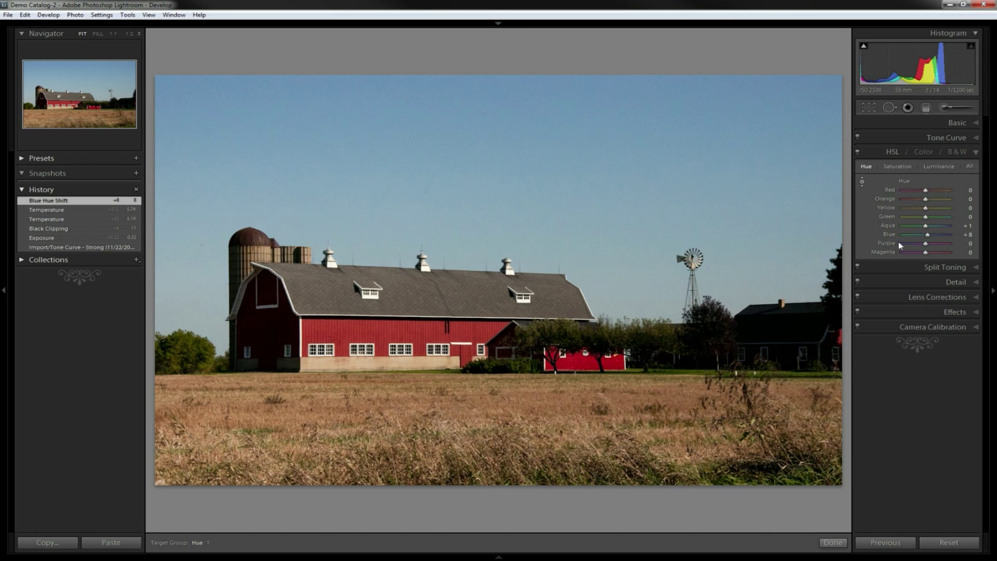
Darken the sky's luminance on the photo to Blue −20 and Aqua −3
{"action": "left_click", "coordinate": [937, 166]}
{"action": "left_click", "coordinate": [862, 180]}
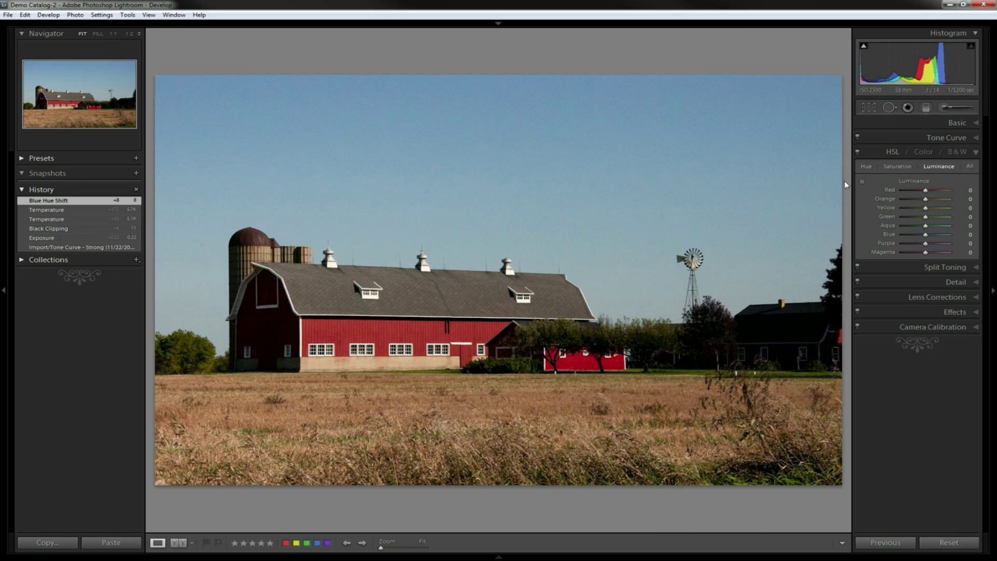
{"action": "left_click", "coordinate": [863, 181]}
{"action": "left_click_drag", "start_coordinate": [609, 127], "coordinate": [609, 143]}
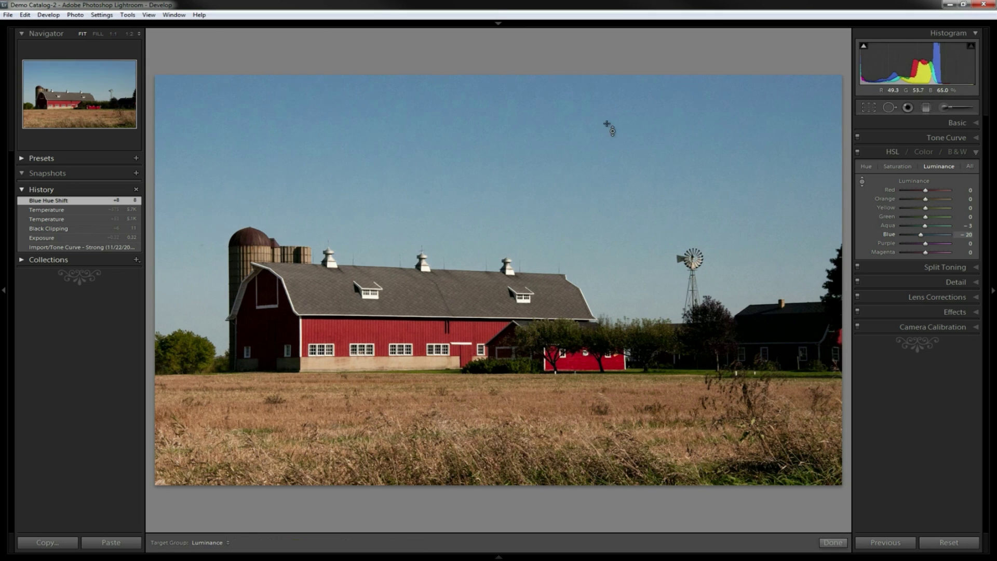